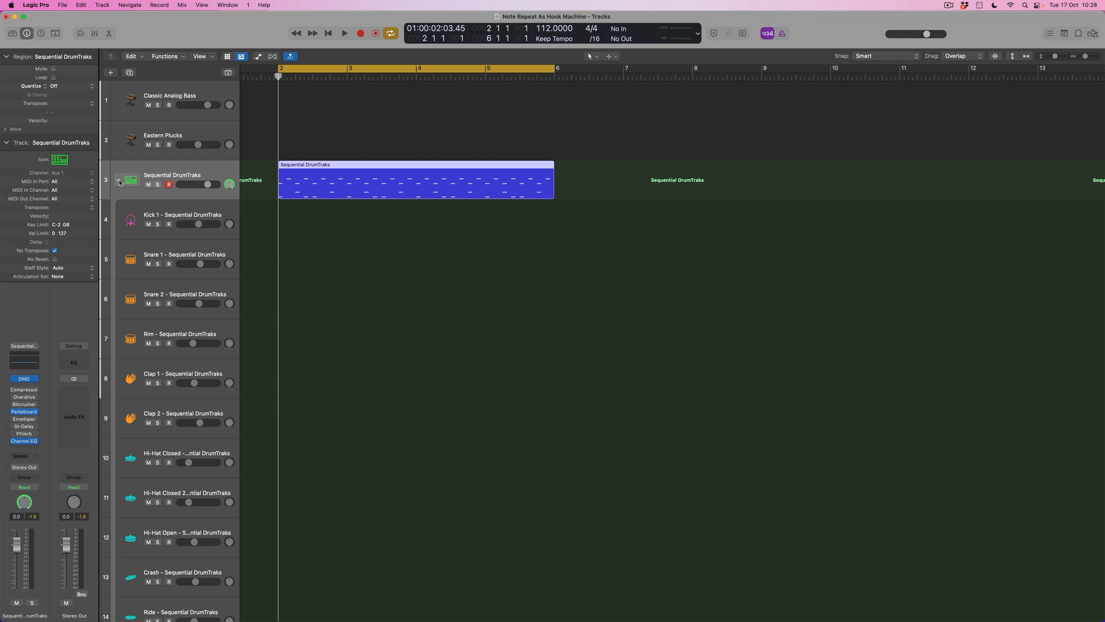
Step: View the Sequential DrumTraks kit in Drum Machine Designer and play the drum pattern with the Kick 1 track selected
click(24, 379)
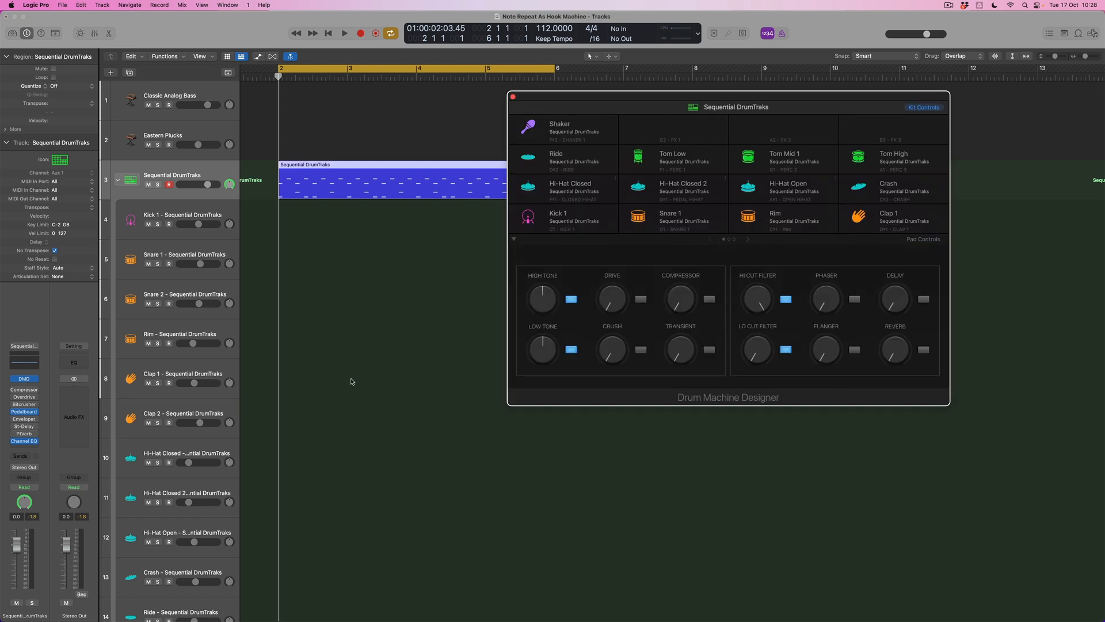
click(513, 96)
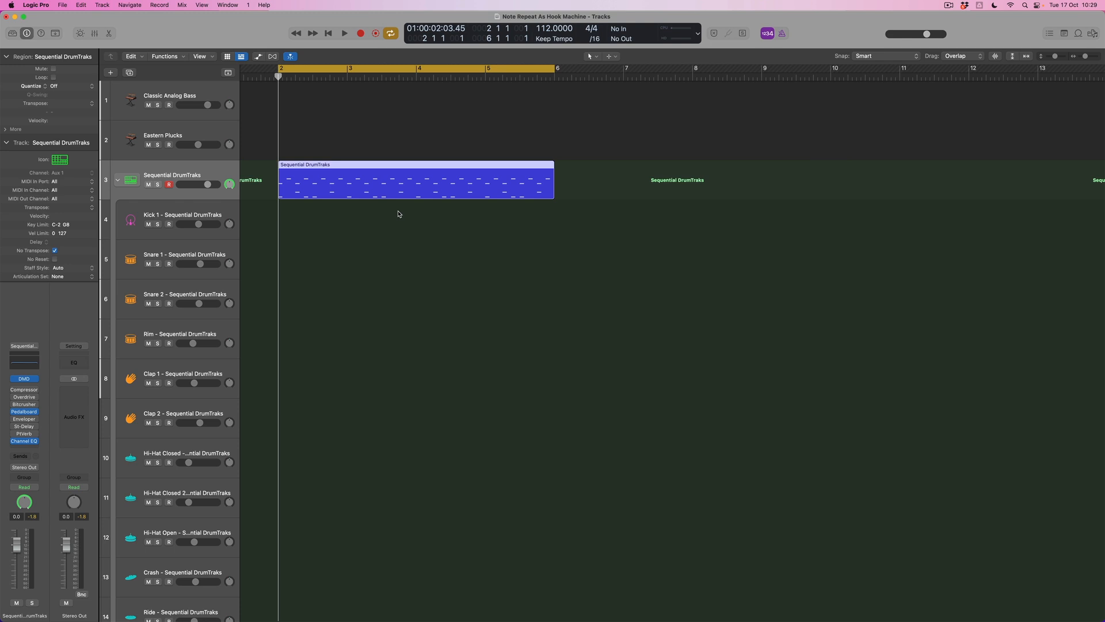
click(195, 218)
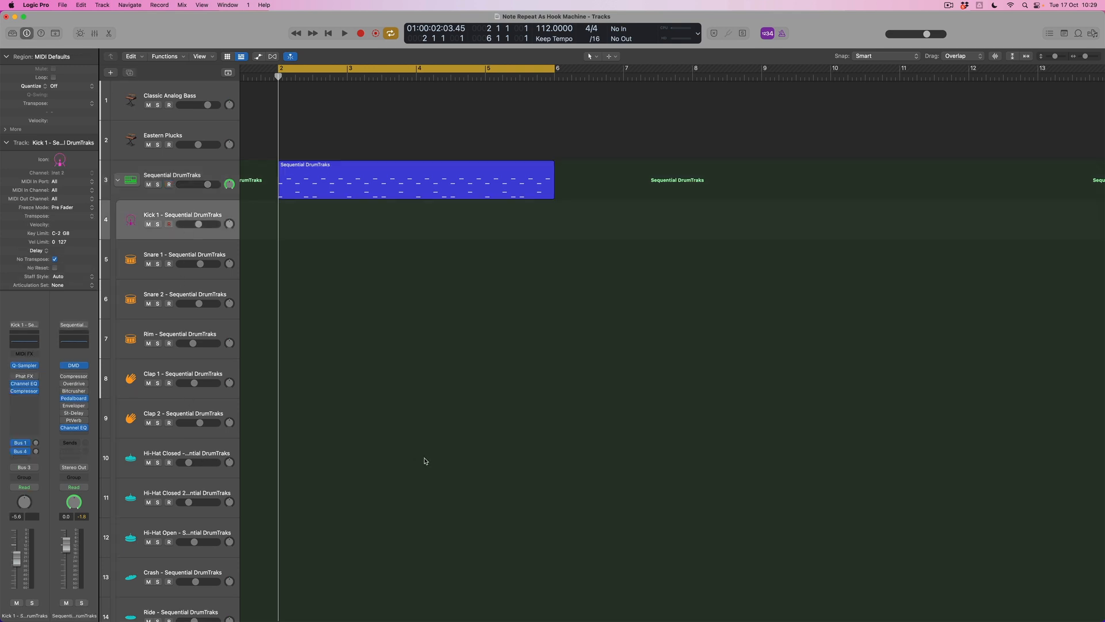
key(space)
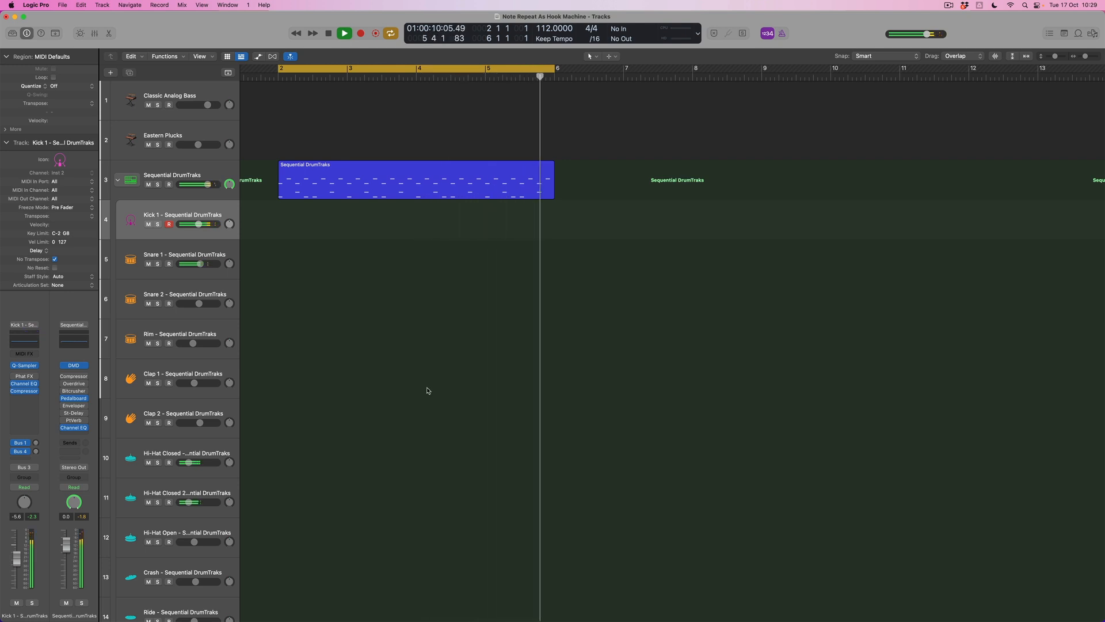
key(space)
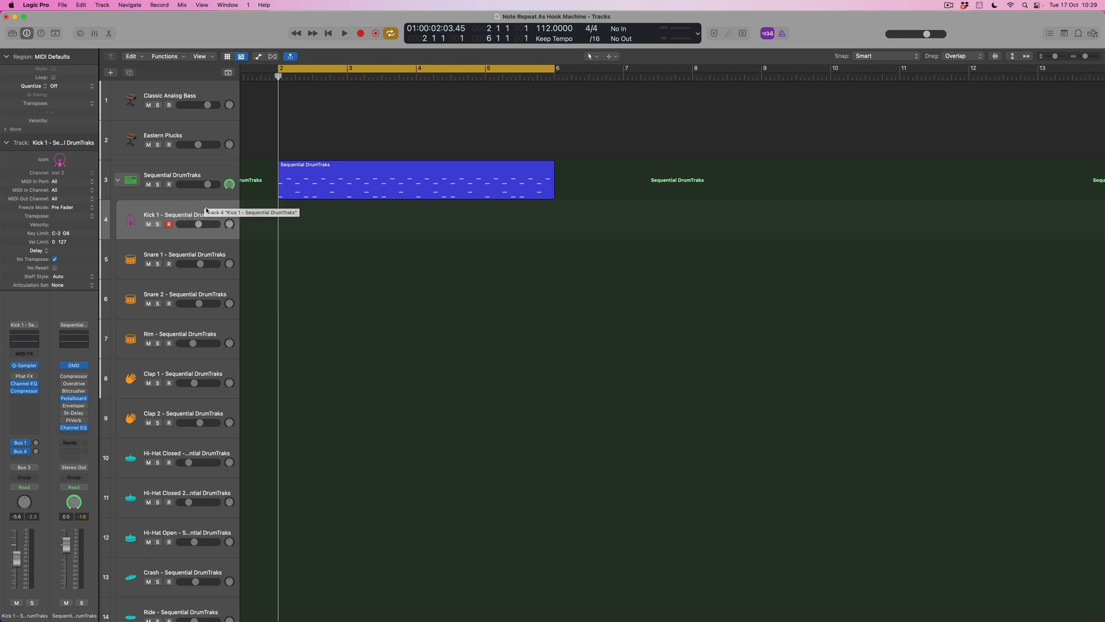
Step: Add a Note Repeater to the Kick 1 track with 1 repeat and a 1/16 delay
click(37, 355)
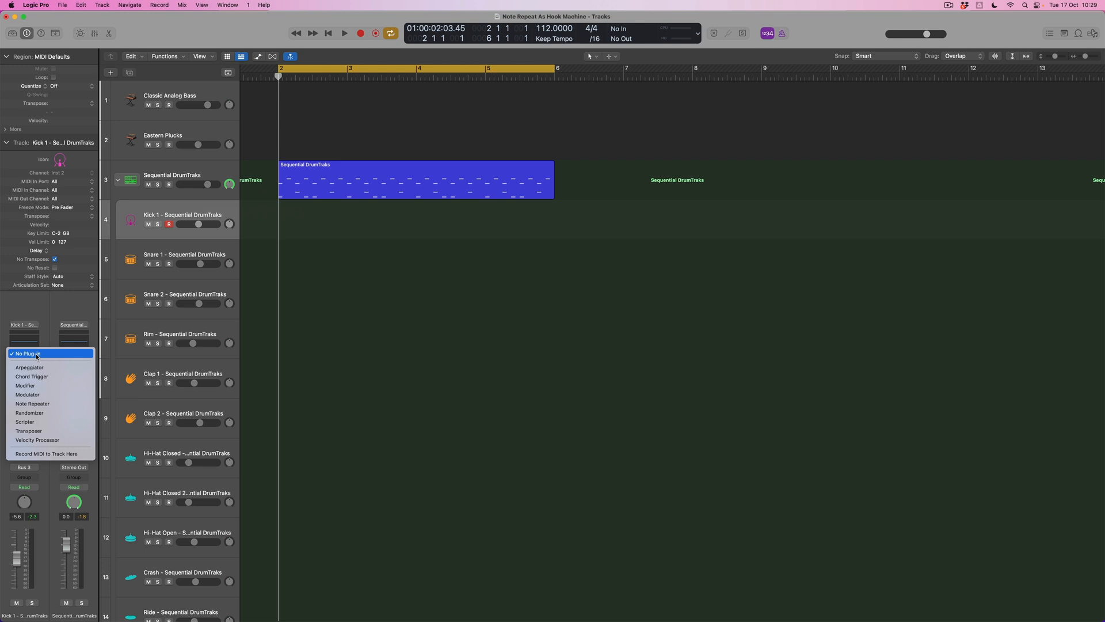
click(38, 406)
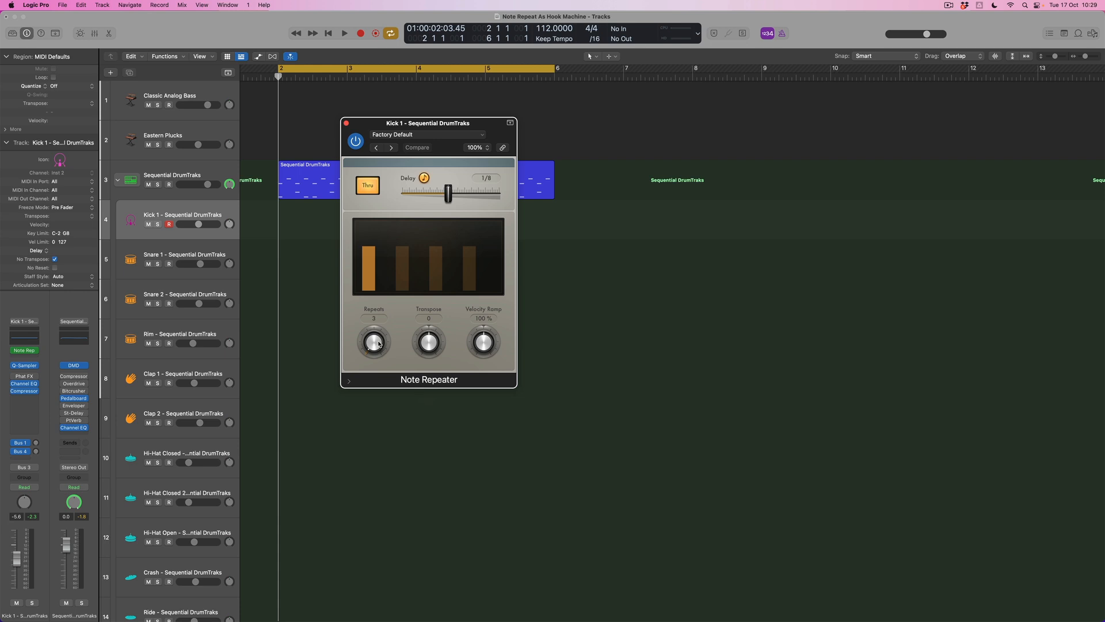
drag(379, 343, 379, 344)
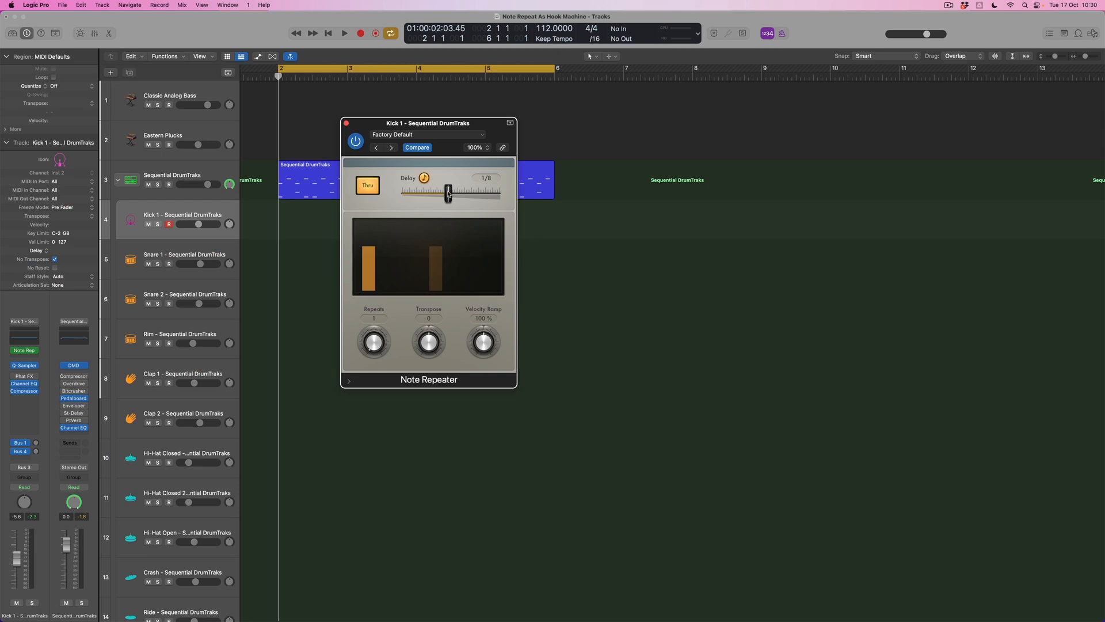
mouse_move(448, 194)
mouse_down()
mouse_move(406, 194)
mouse_move(492, 195)
mouse_move(435, 195)
mouse_up()
Step: Solo the Kick 1 track and compare its playback with the Note Repeater bypassed and enabled
click(157, 224)
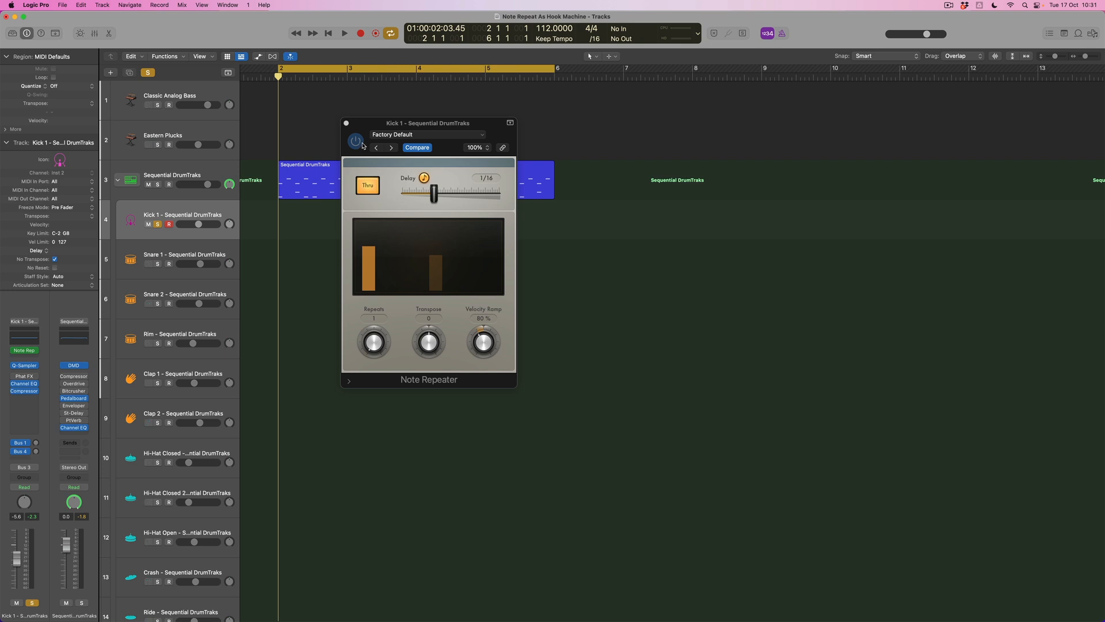
click(360, 142)
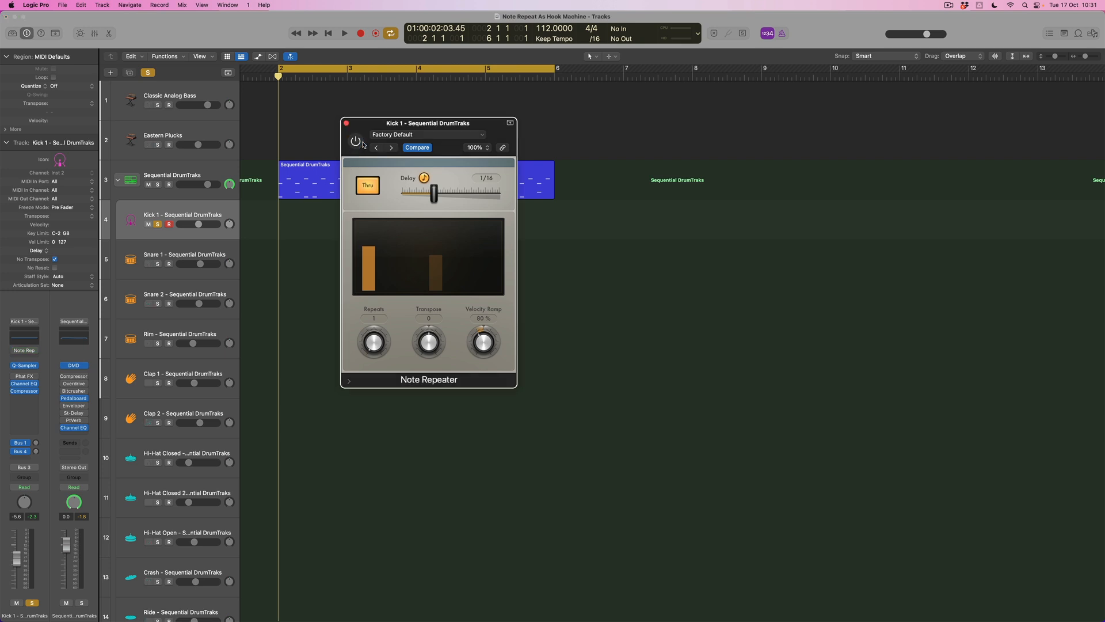
key(space)
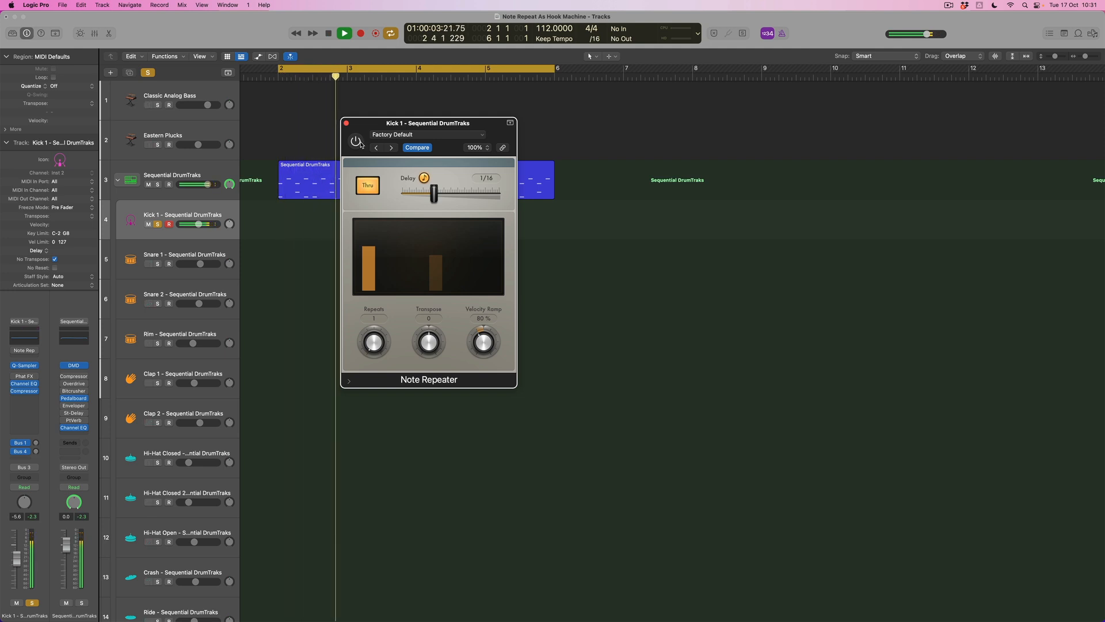
click(356, 141)
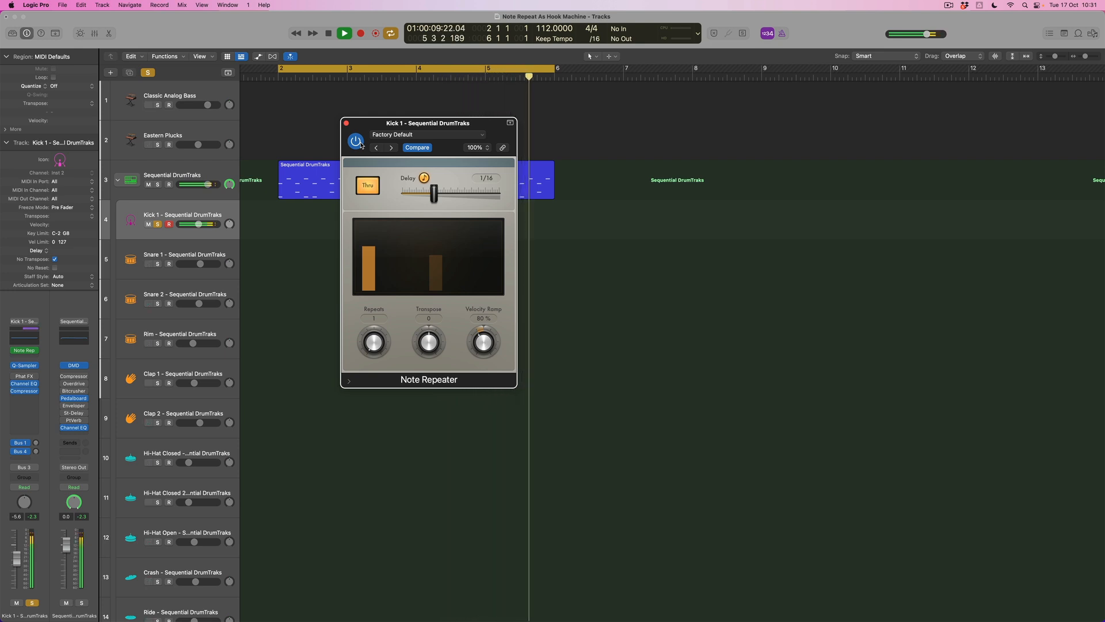
click(355, 141)
click(356, 141)
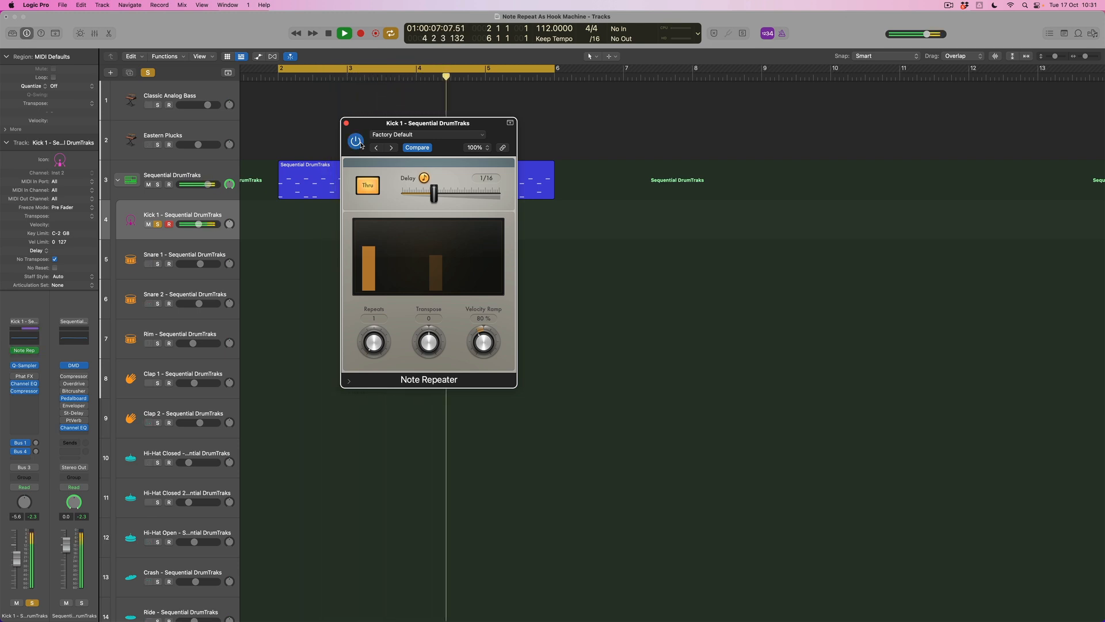
click(356, 141)
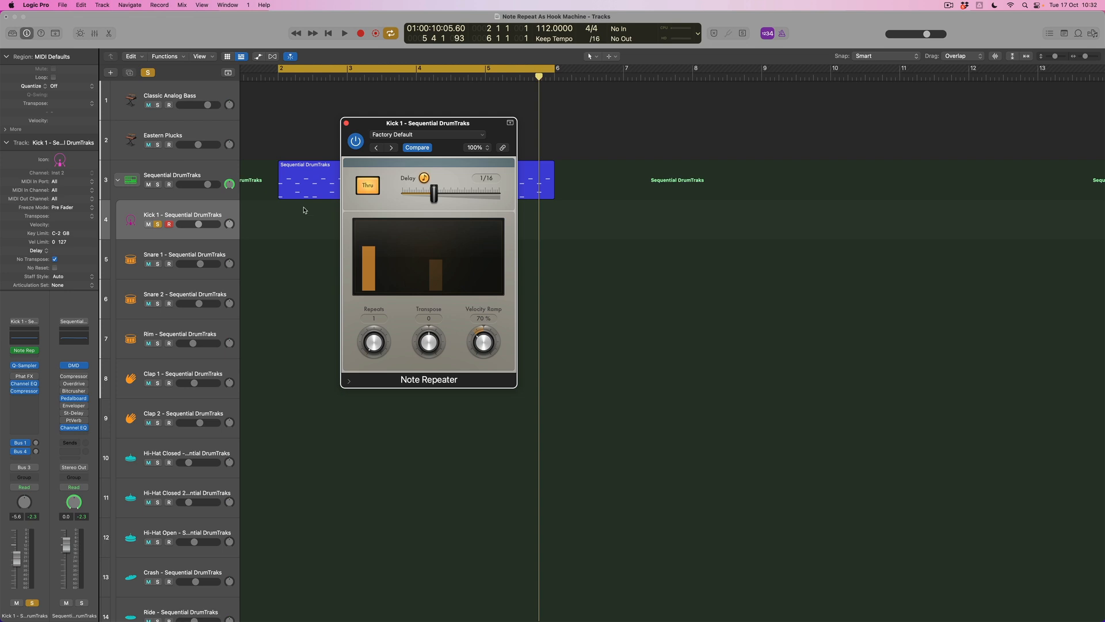
Step: Play the soloed Kick 1 track once more with the Note Repeater and turn its solo off
click(211, 211)
key(space)
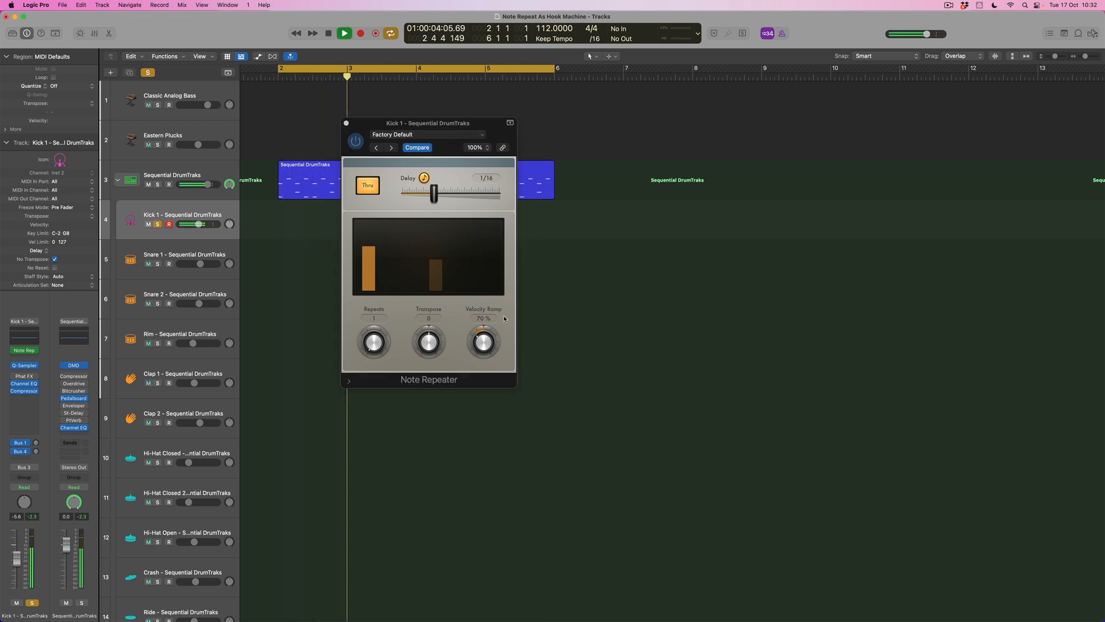
click(158, 224)
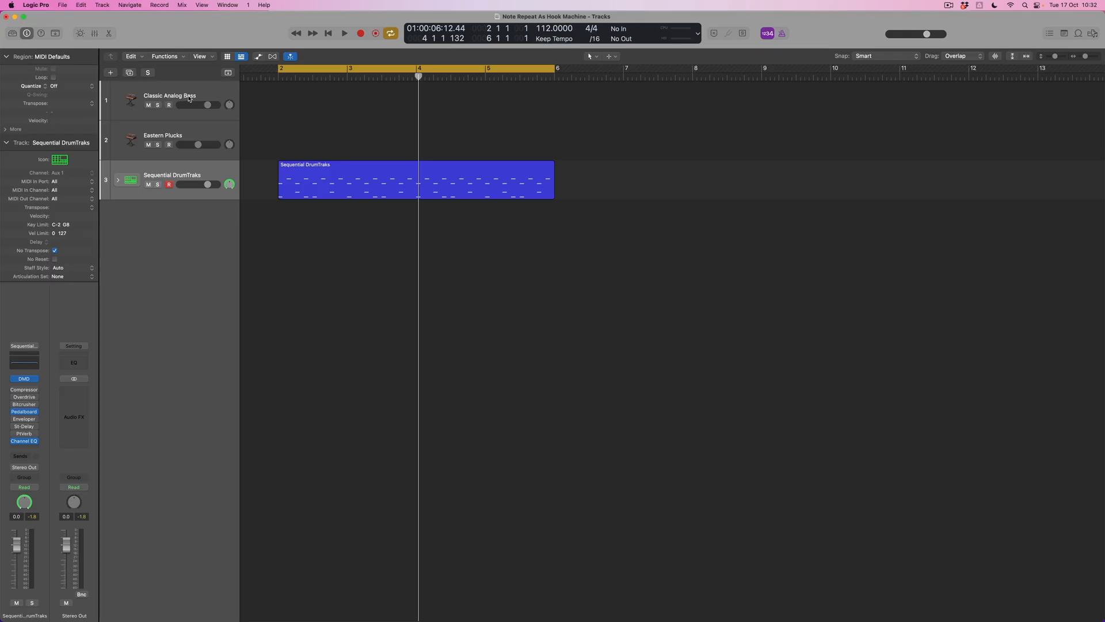
Step: Record a four-bar bass part from bar 2 on the Classic Analog Bass track over the drum loop
click(188, 98)
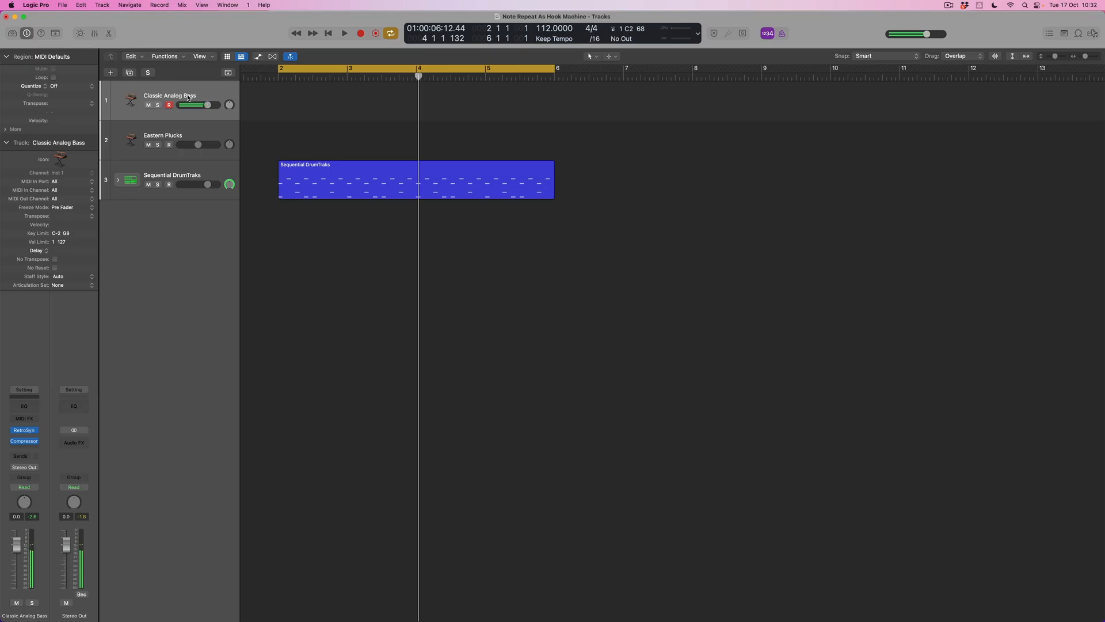
key(Return)
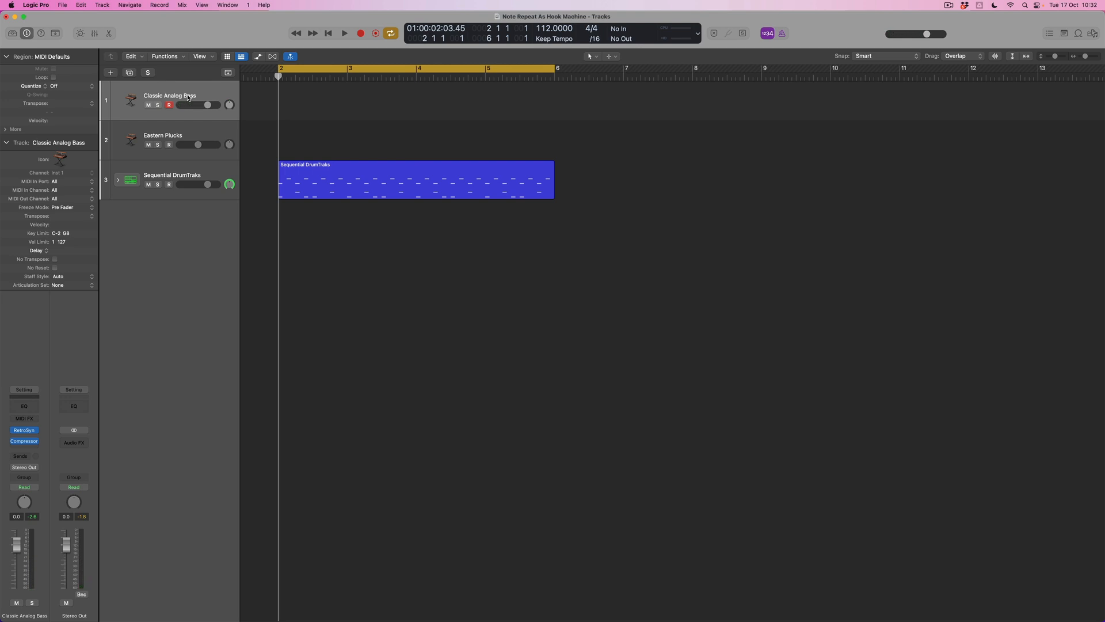
key(r)
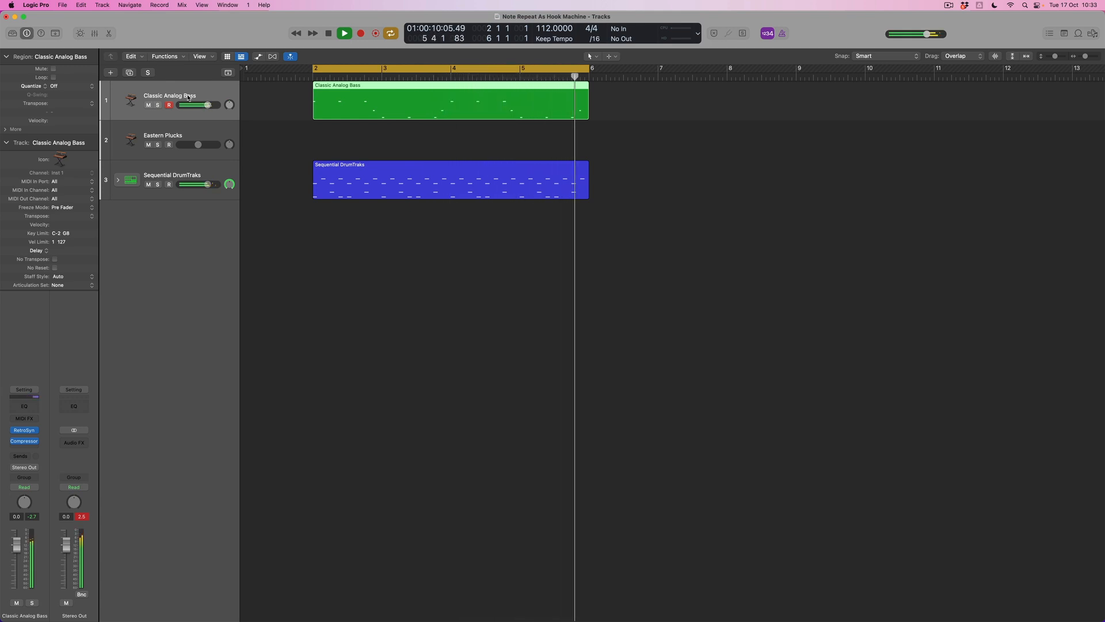
key(space)
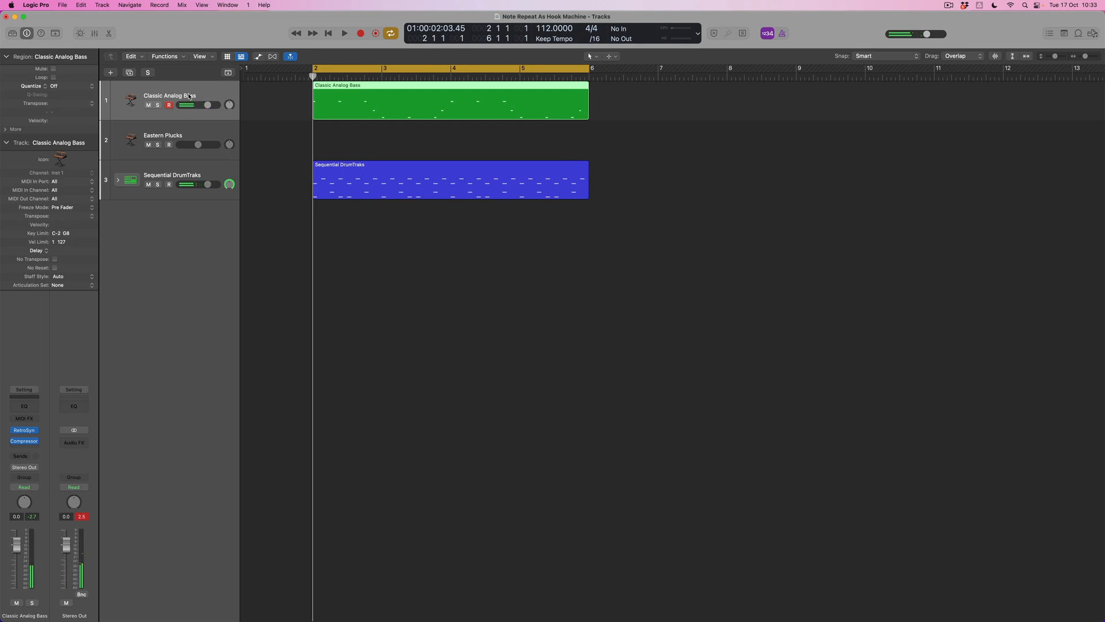
Step: Quantize the recorded bass region to 1/8 Note and set its dynamics to Fixed
click(85, 87)
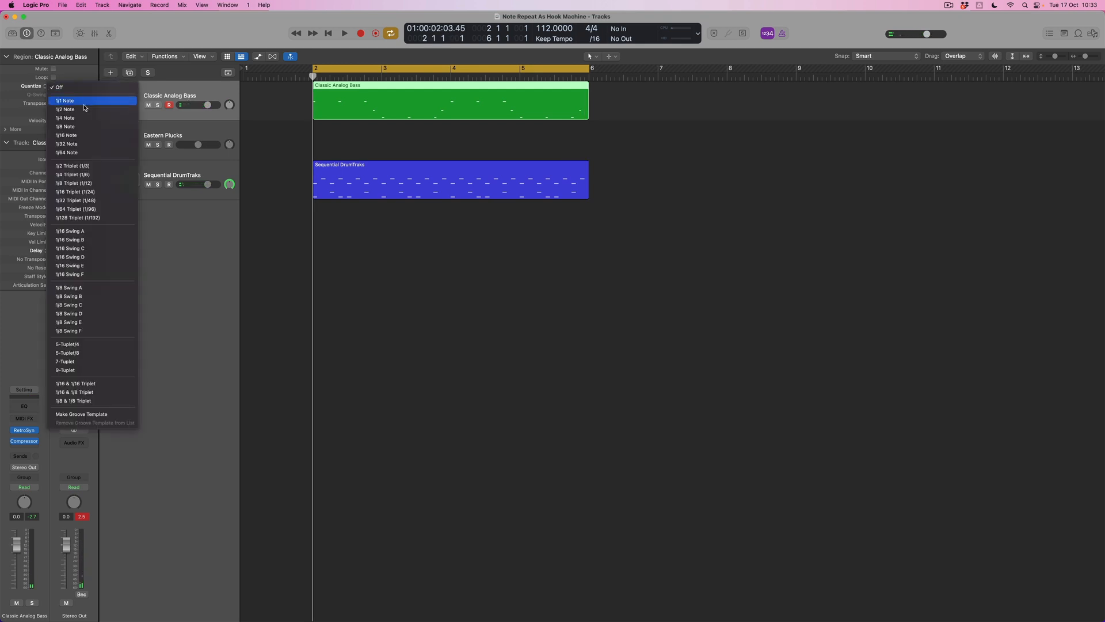
click(84, 126)
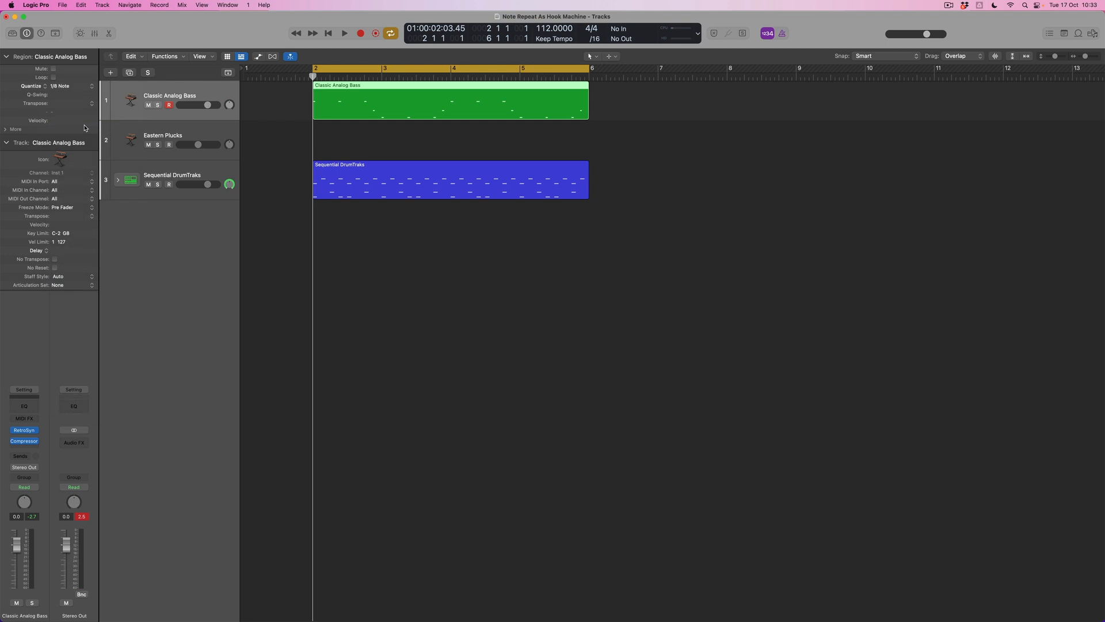
click(7, 129)
click(94, 150)
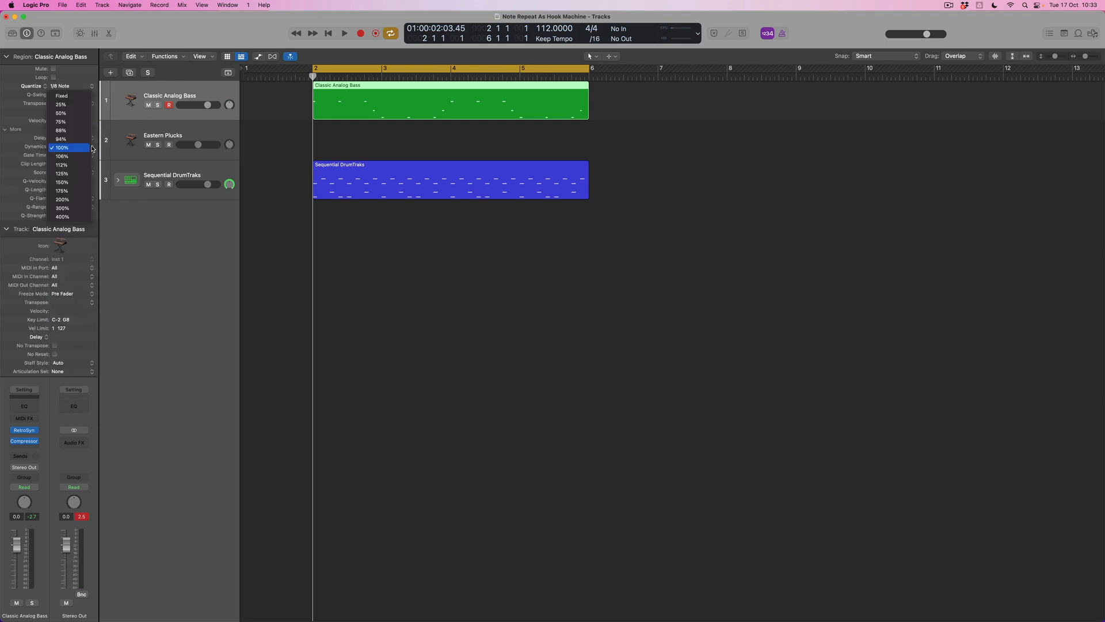
click(81, 97)
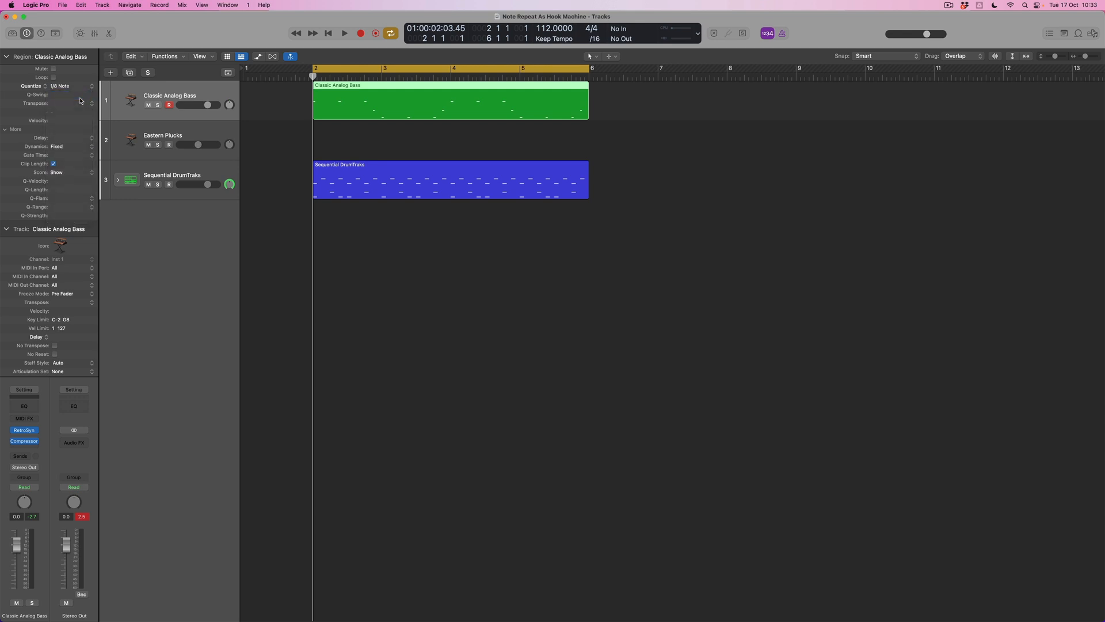
Step: Offset the bass region's velocity to bring its notes to 127, normalize the region parameters and check the notes in the Piano Roll
double_click(67, 121)
key(Return)
key(ctrl+n)
double_click(399, 98)
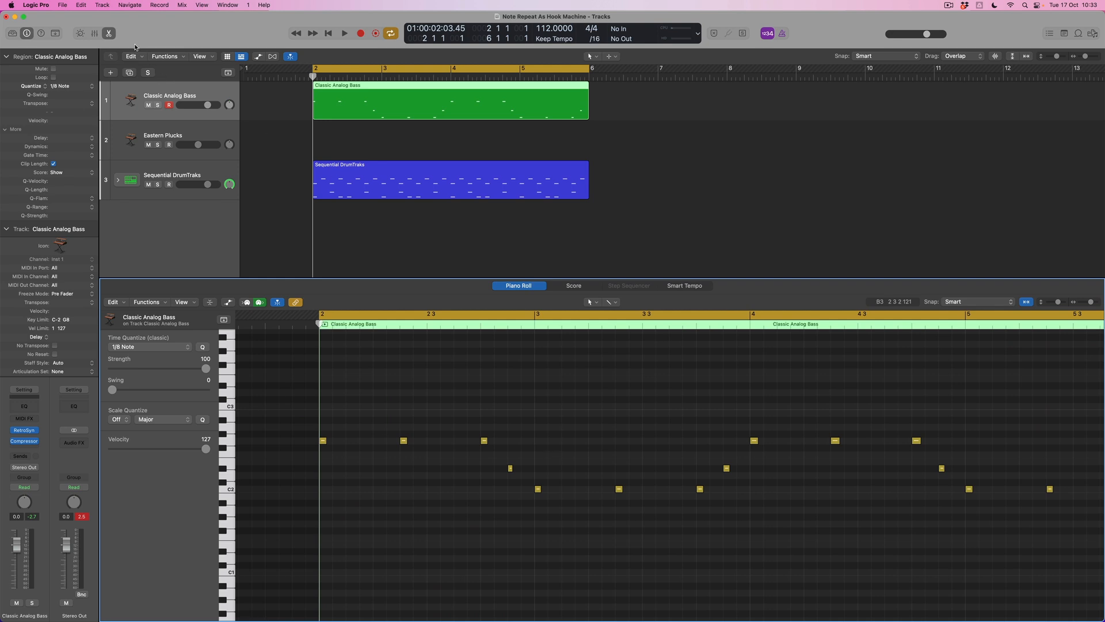
click(112, 35)
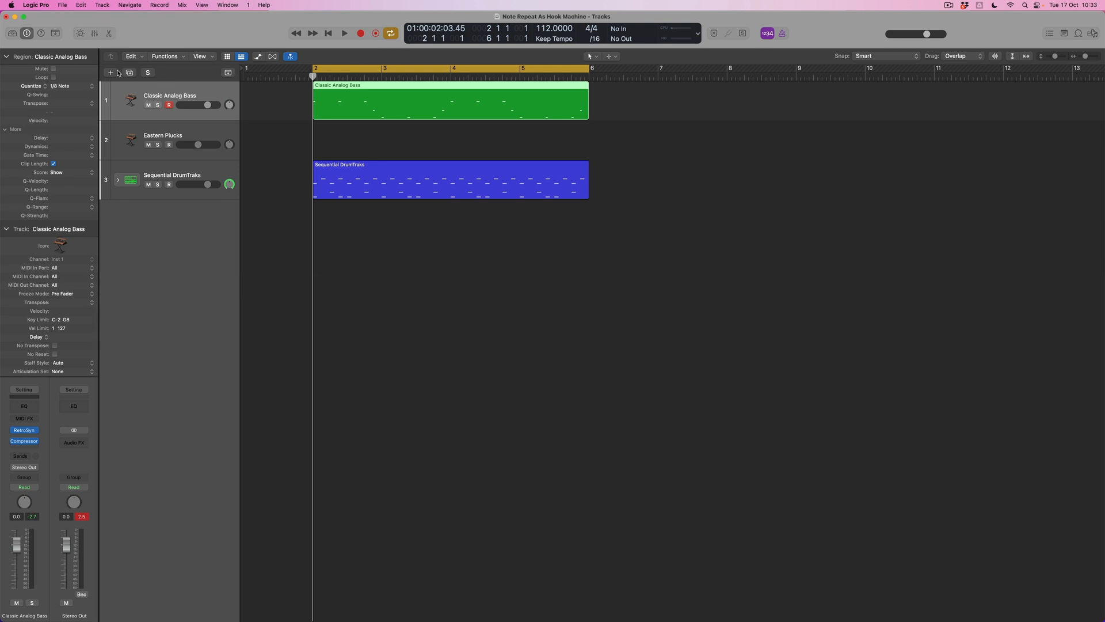
Step: Add a Note Repeater to the Classic Analog Bass track with 1 repeat, a 1/16 delay and a 70% velocity ramp
click(34, 418)
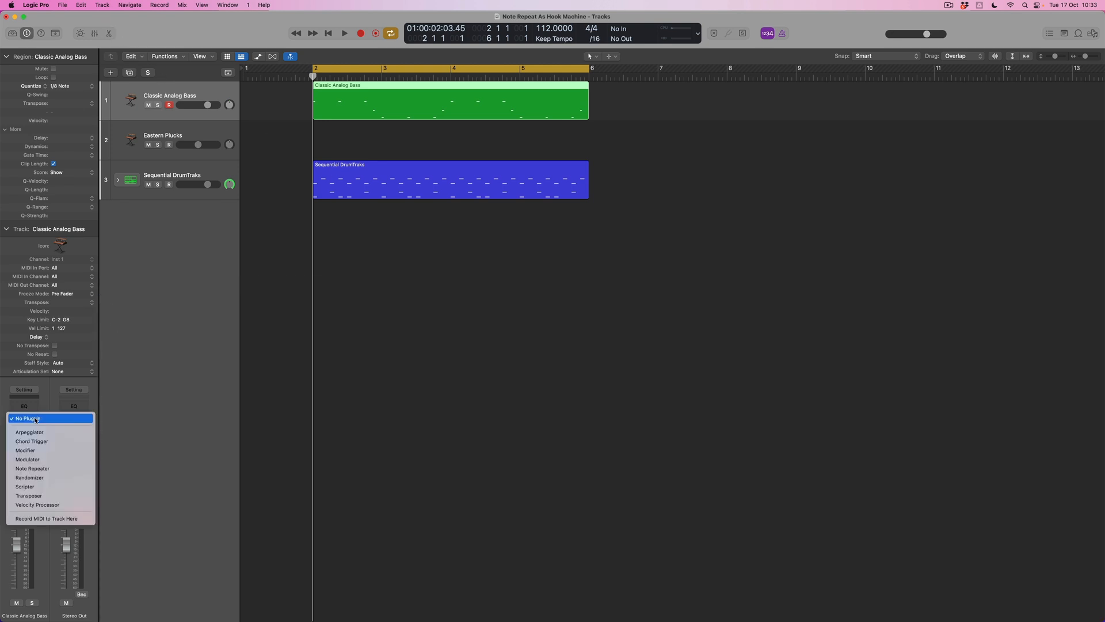
click(40, 468)
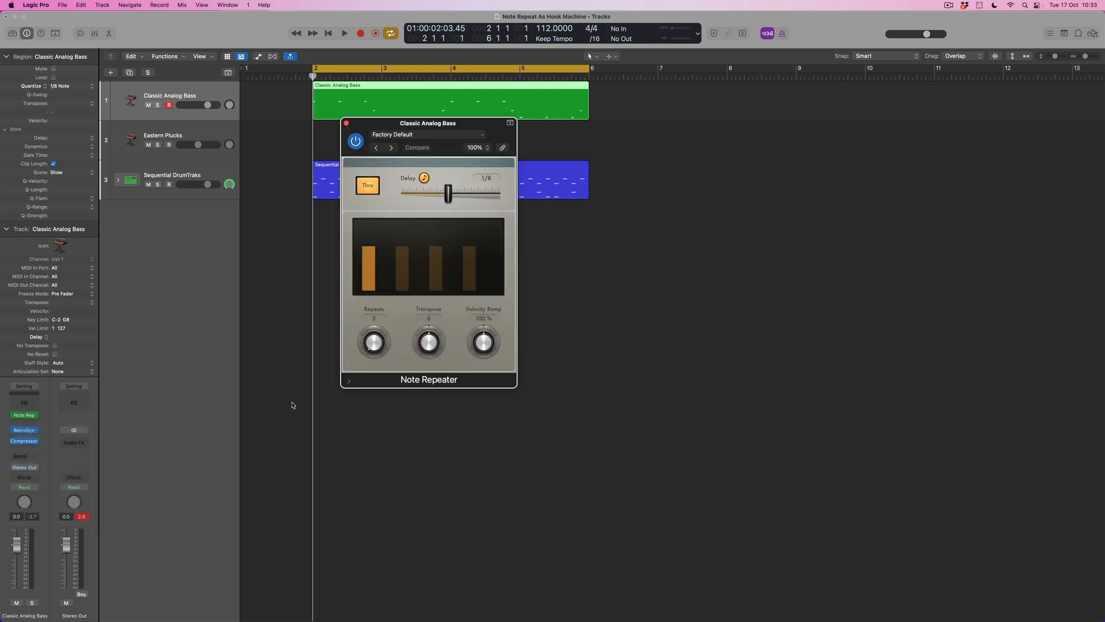
drag(378, 338, 377, 340)
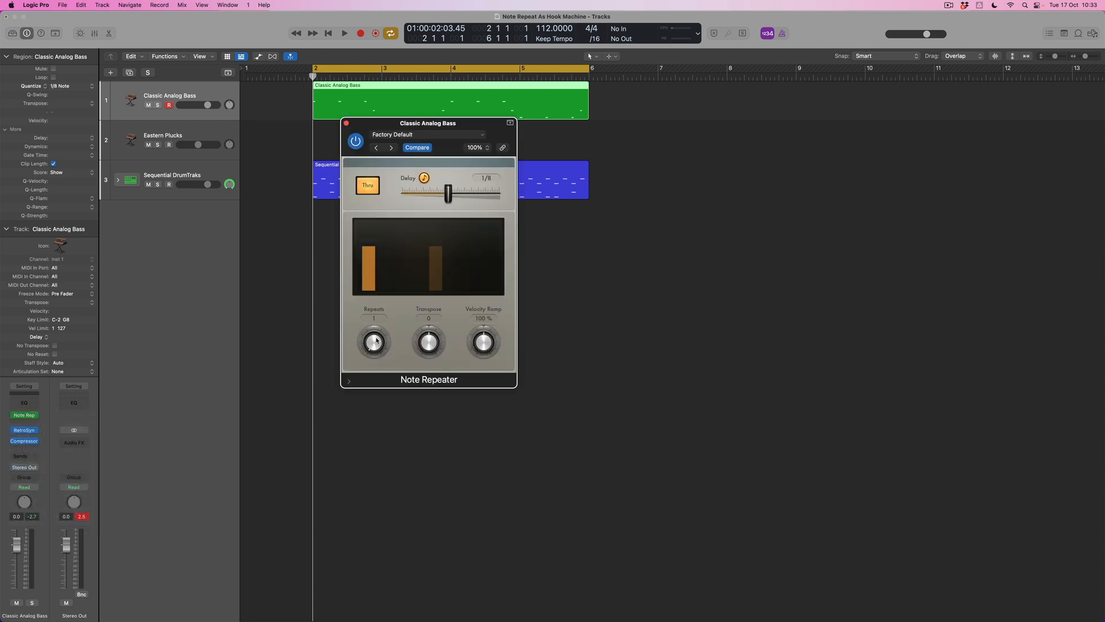
drag(448, 198, 436, 199)
drag(484, 342, 483, 353)
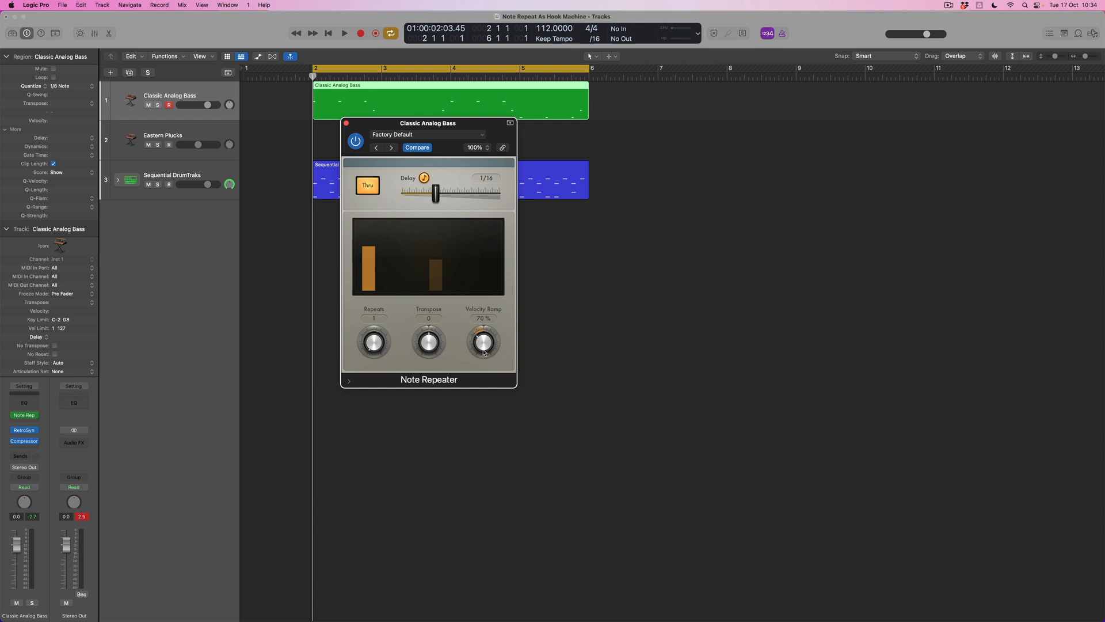
Step: Set the bass Note Repeater's transpose to 12 and its velocity ramp to 62% during playback
key(space)
drag(428, 342, 427, 334)
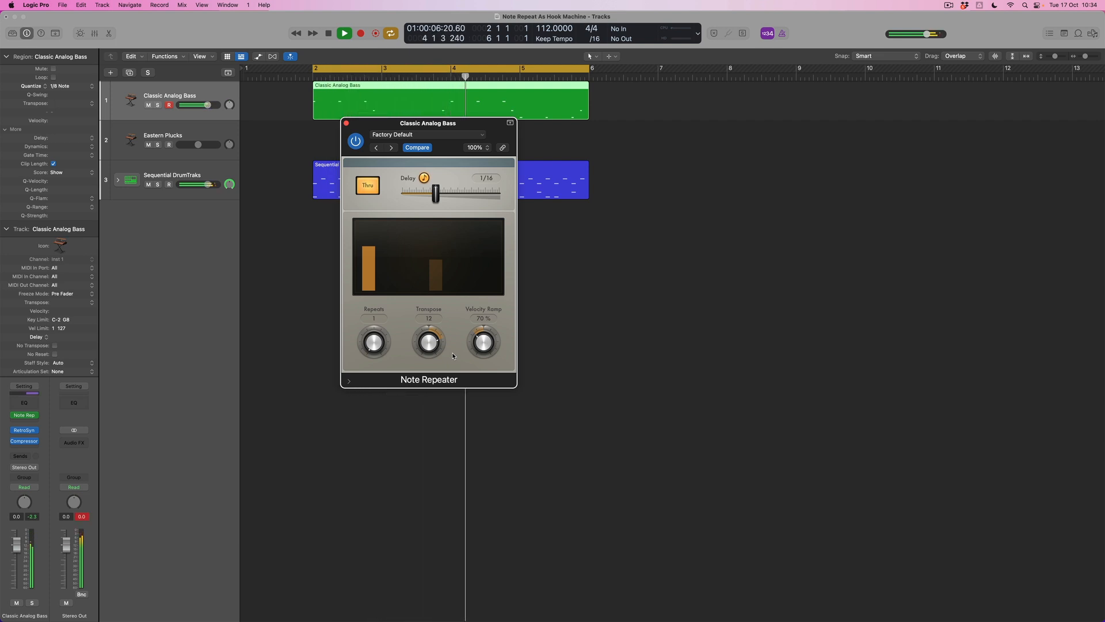
drag(496, 344, 496, 350)
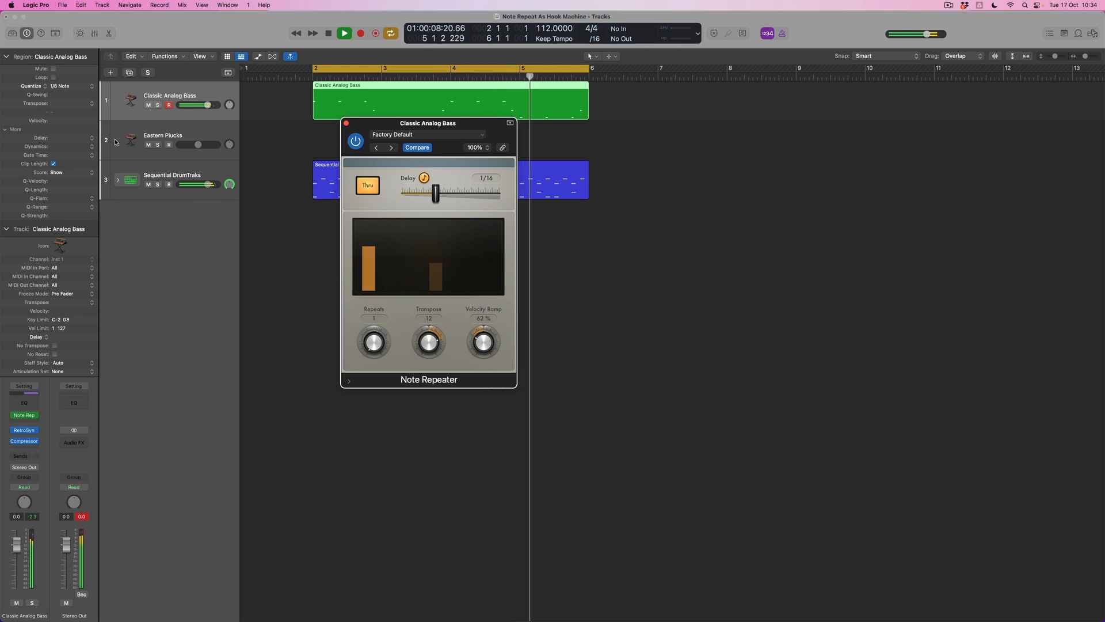
Step: Try transposing the Classic Analog Bass region by -12 during playback
click(92, 108)
click(87, 113)
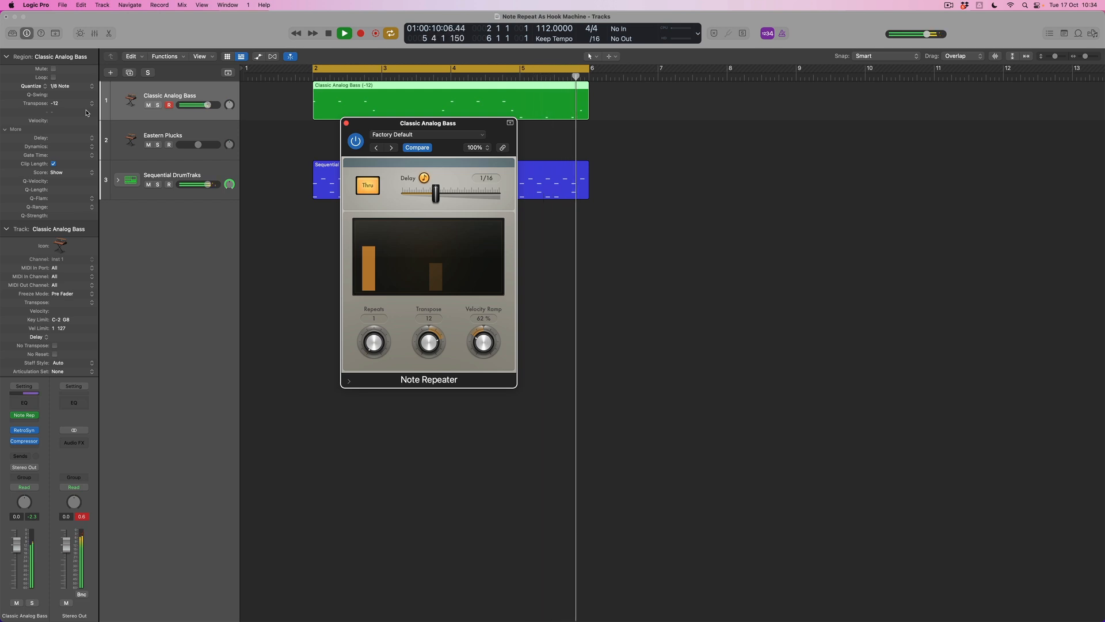
Step: Stop playback and close the bass track's Note Repeater window
key(space)
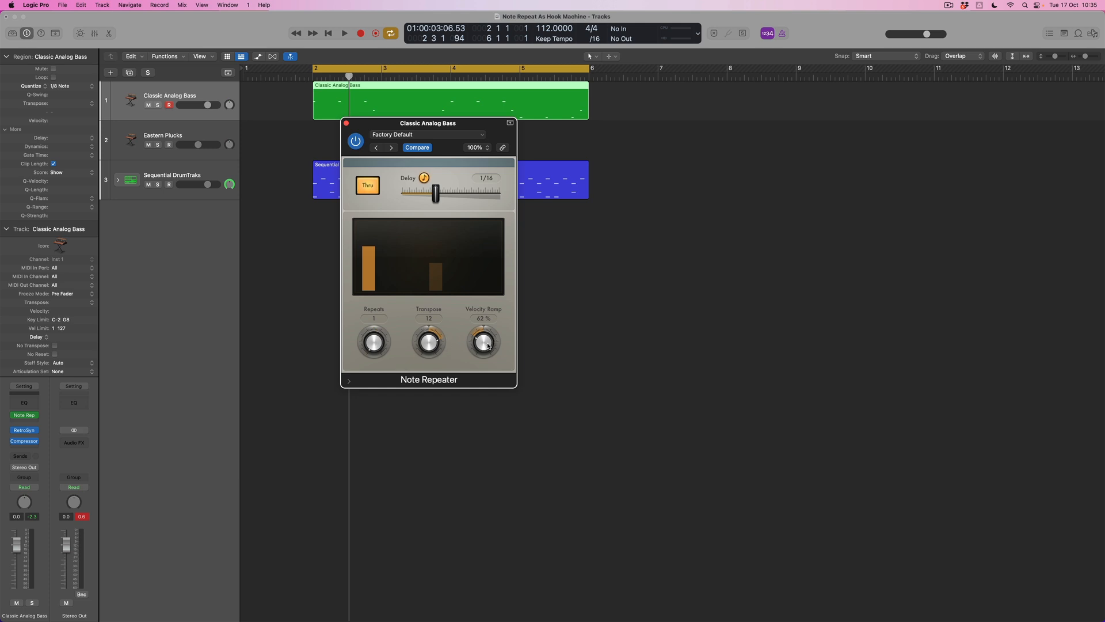
click(346, 123)
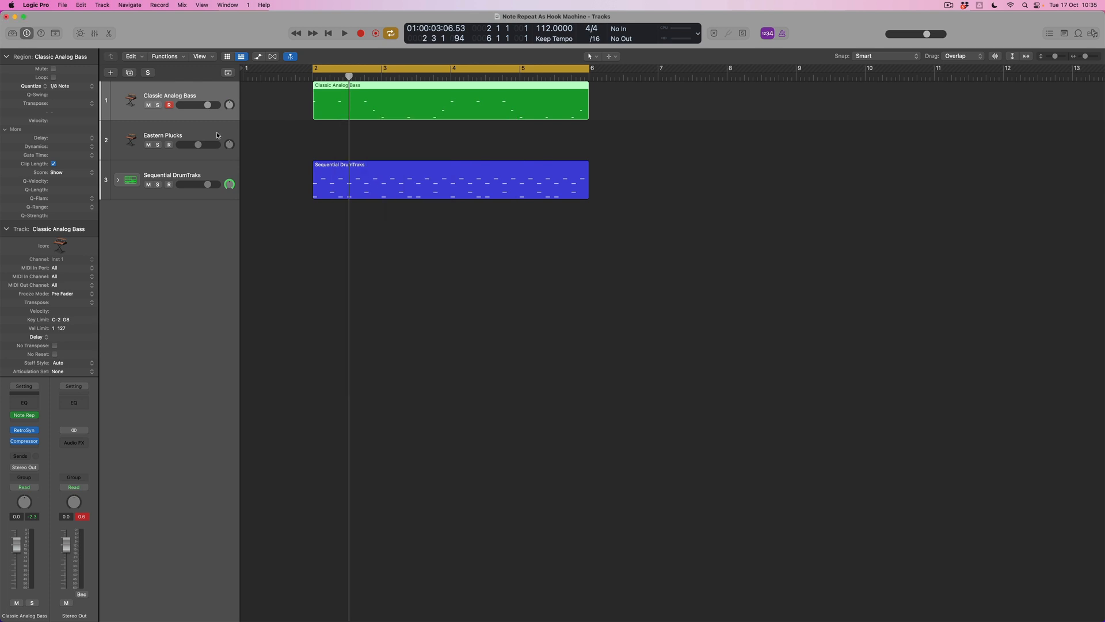
Step: Record a part on the Eastern Plucks track and quantize its region to 1/8 Note
click(185, 133)
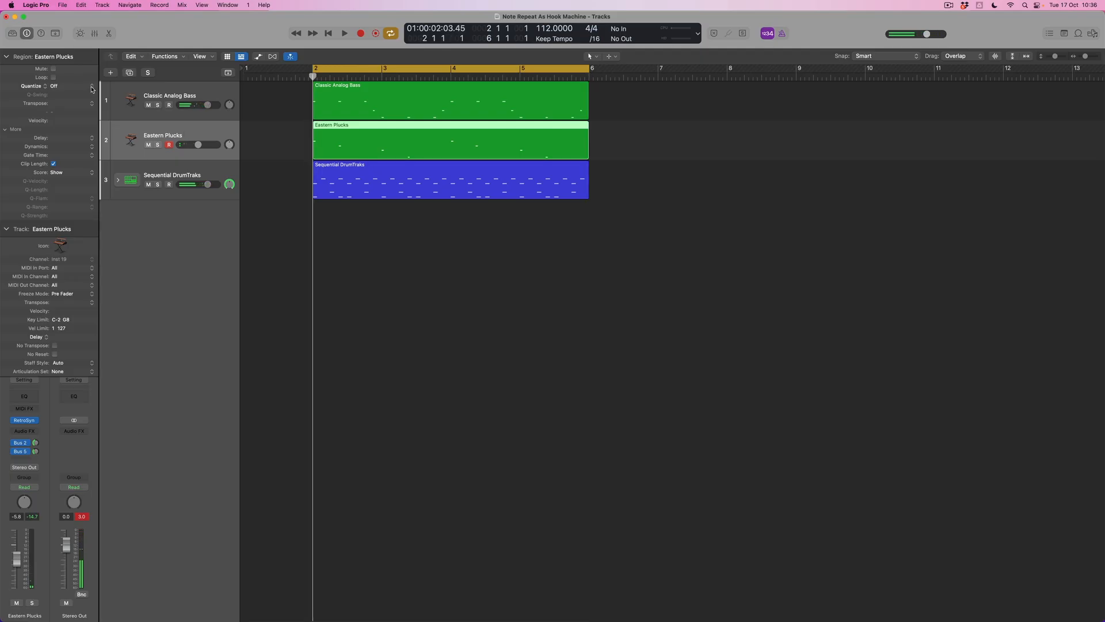
click(92, 88)
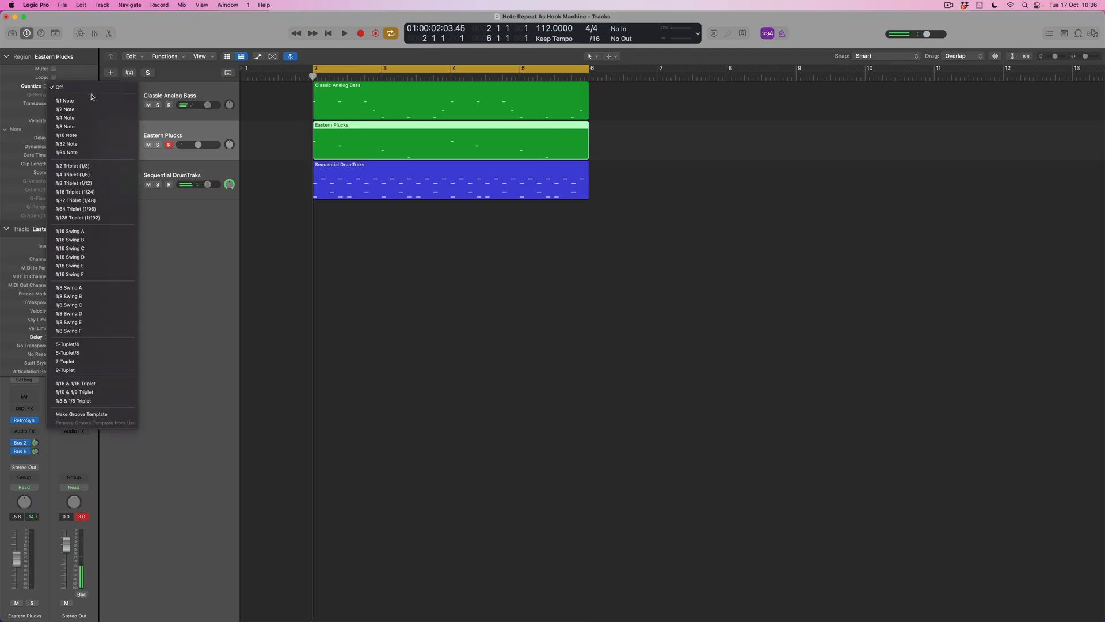
click(91, 127)
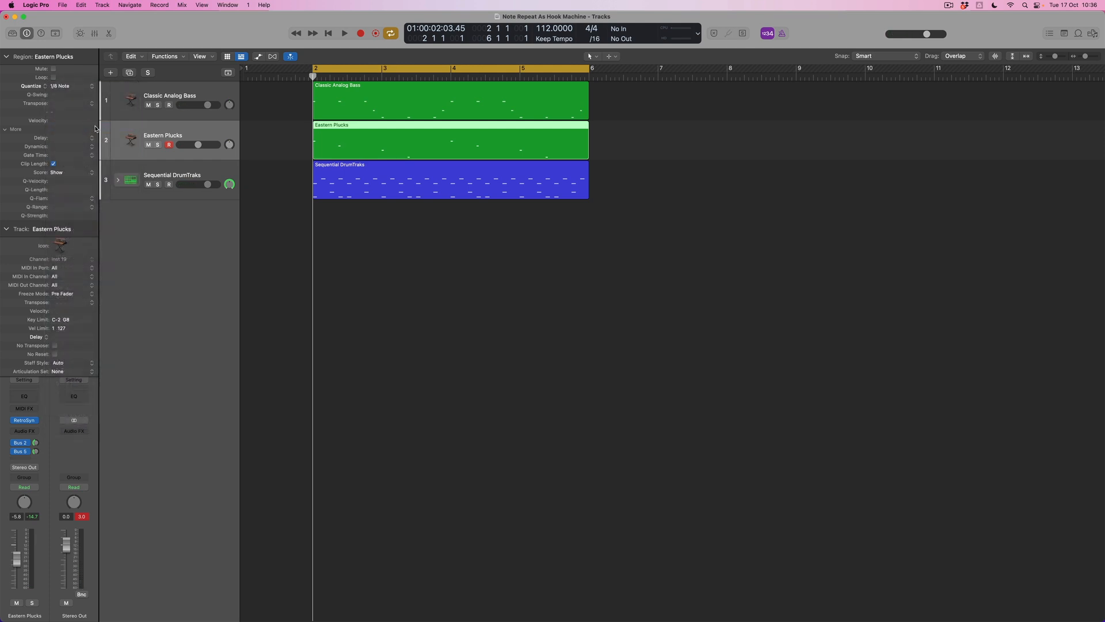
click(90, 106)
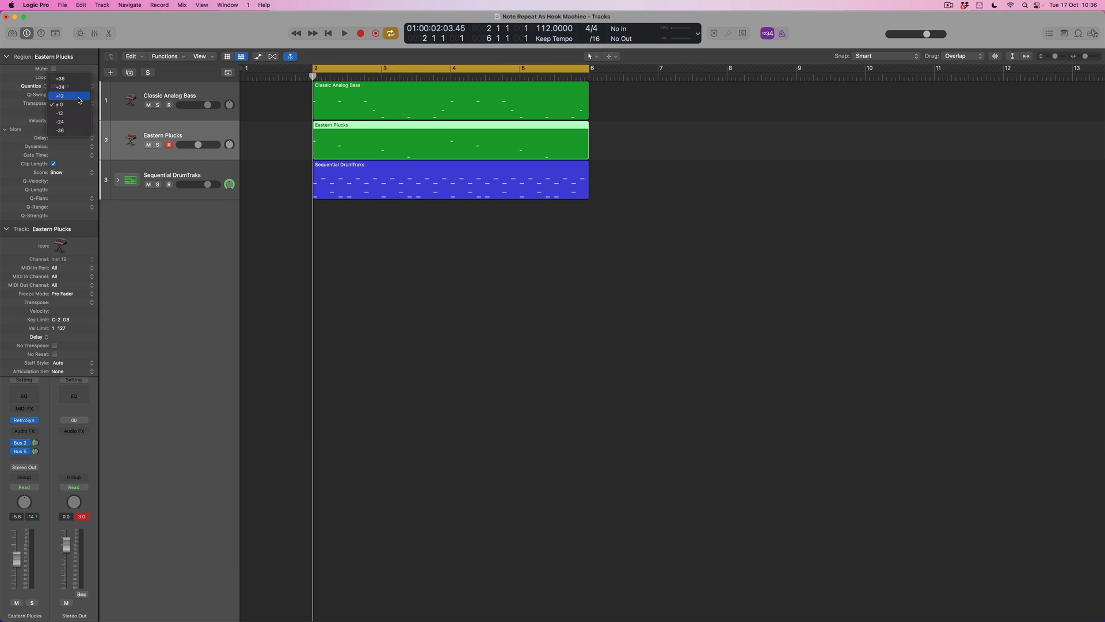
click(79, 97)
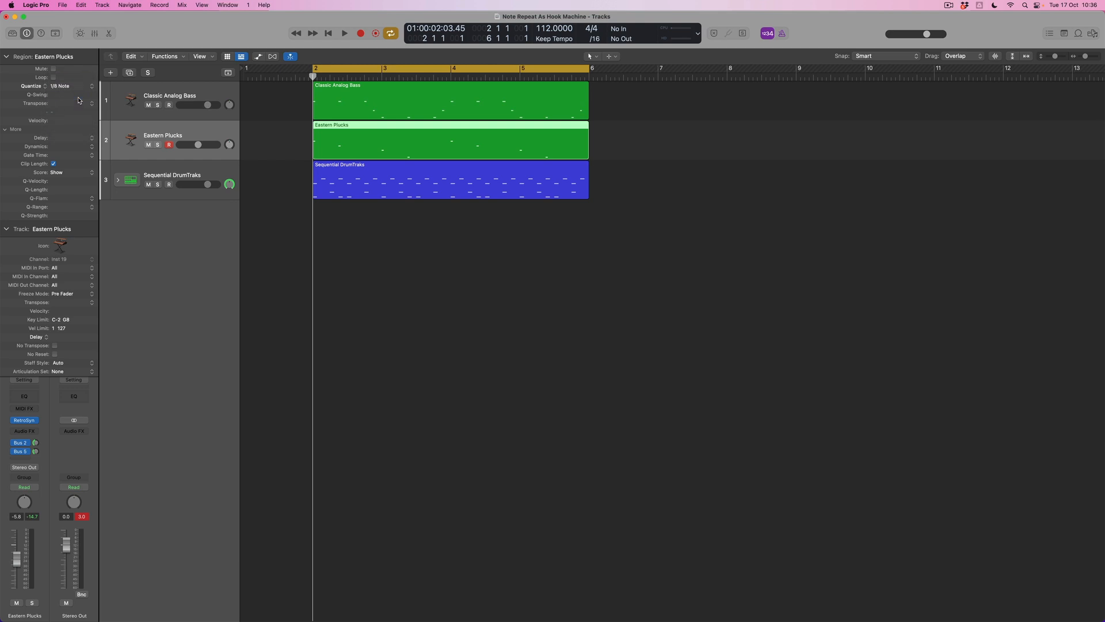
Step: Add a Note Repeater to the Eastern Plucks track with 2 repeats, a transpose of 12 and a 74% velocity ramp
click(33, 409)
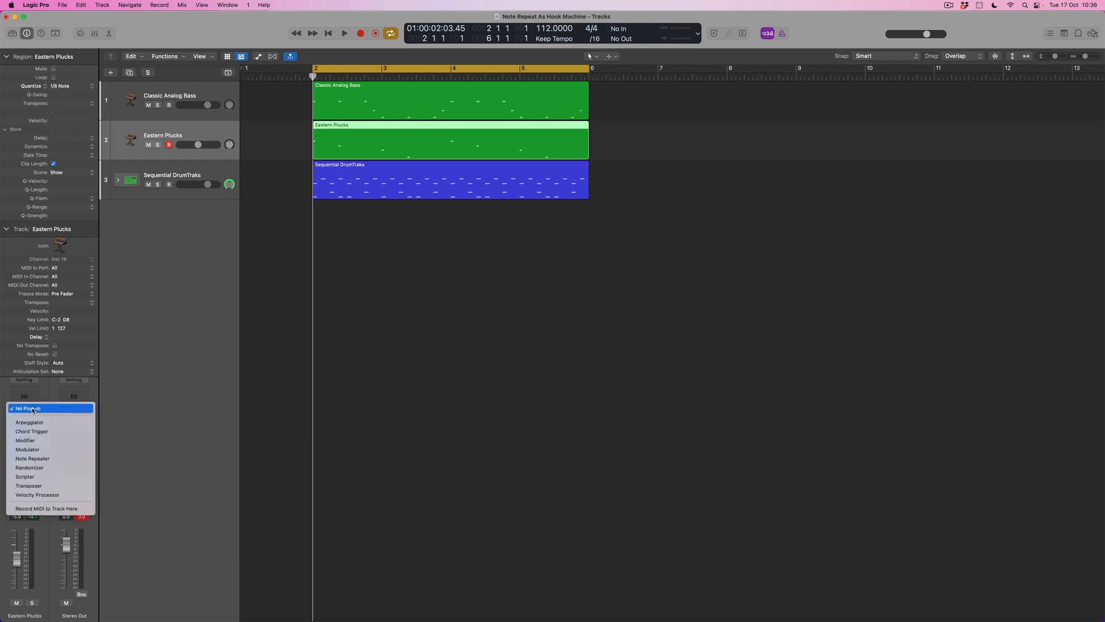
click(32, 459)
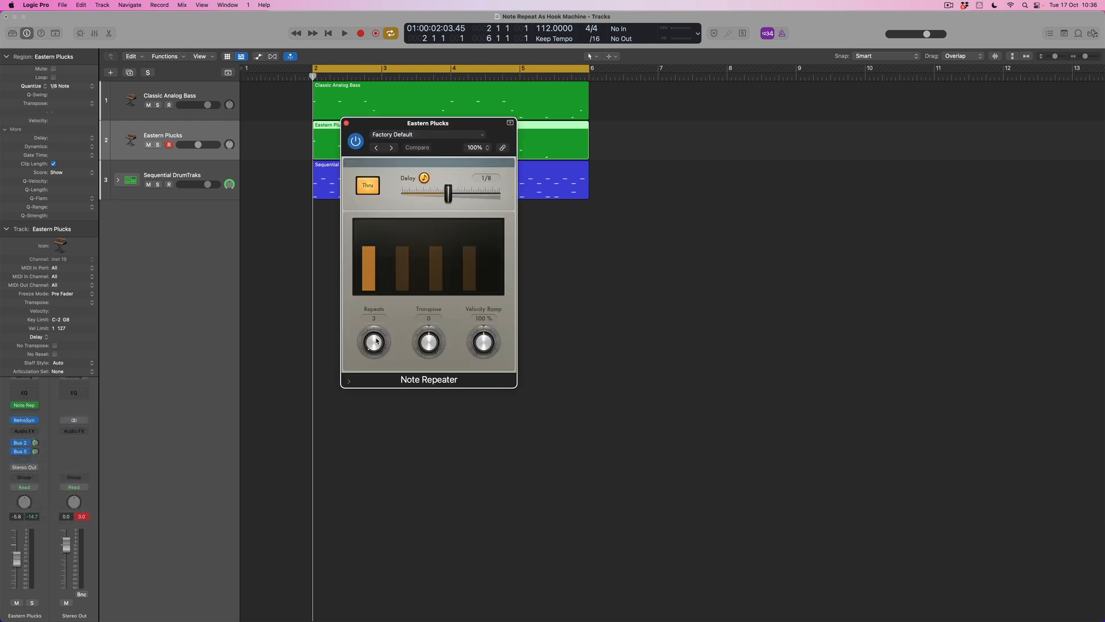
scroll(377, 341, down, 1)
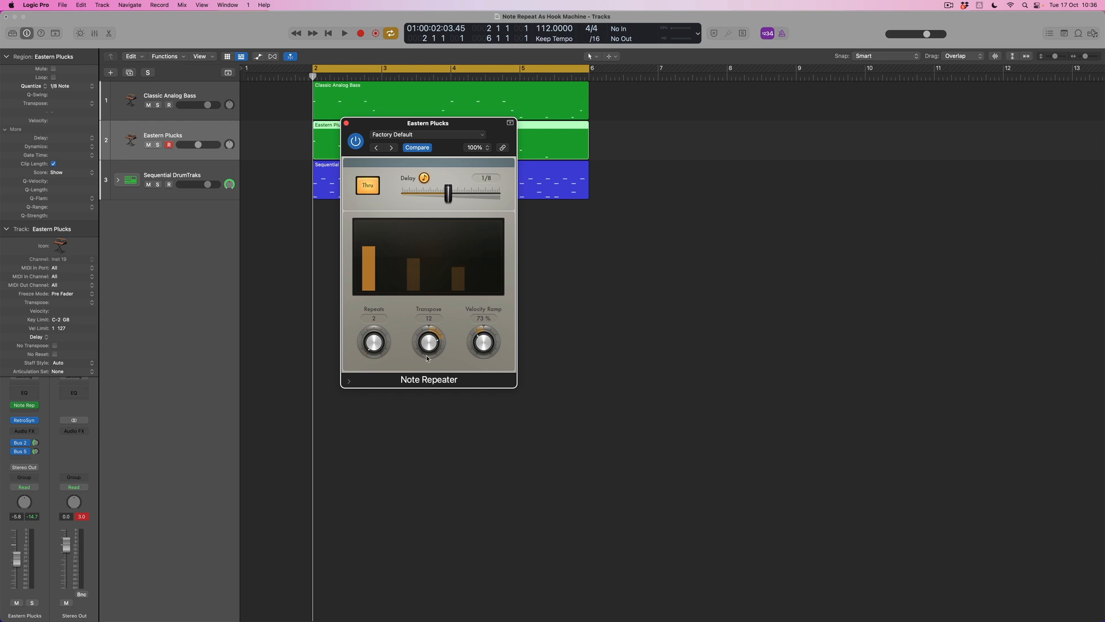
scroll(378, 344, up, 6)
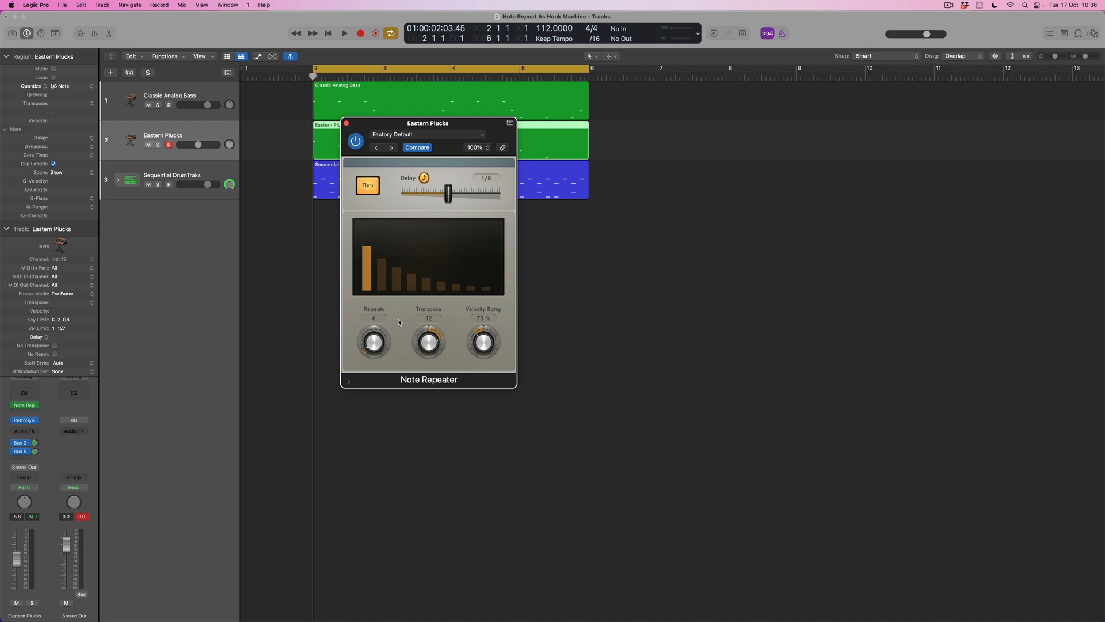
drag(484, 335, 488, 326)
drag(378, 343, 379, 348)
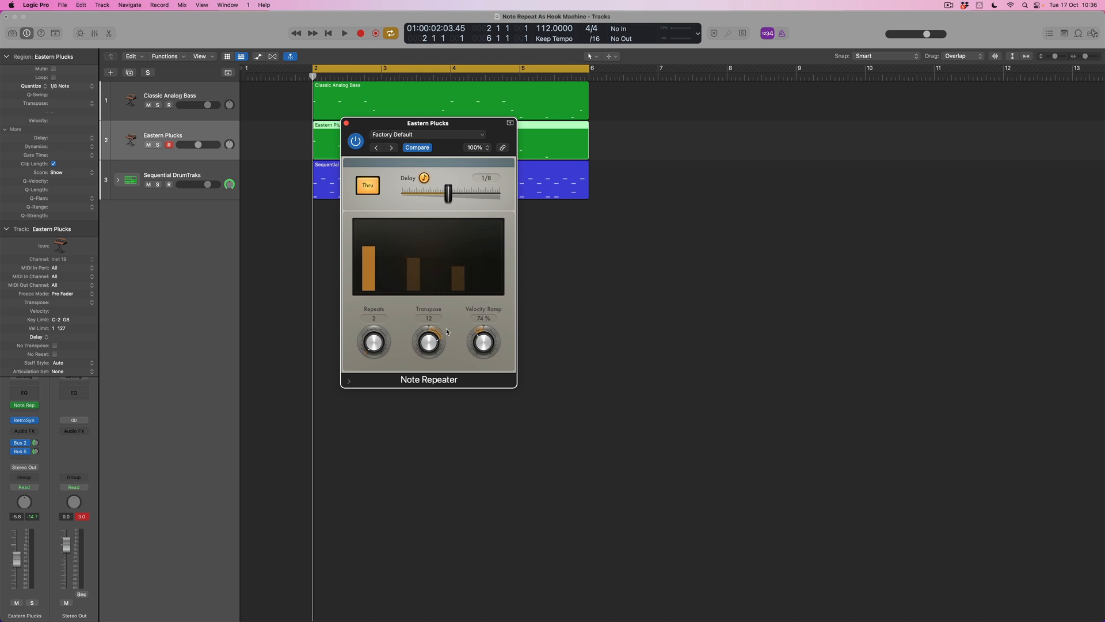
Step: Play the loop with the pluck repeats, set their delay to 1/16 and play it again
key(space)
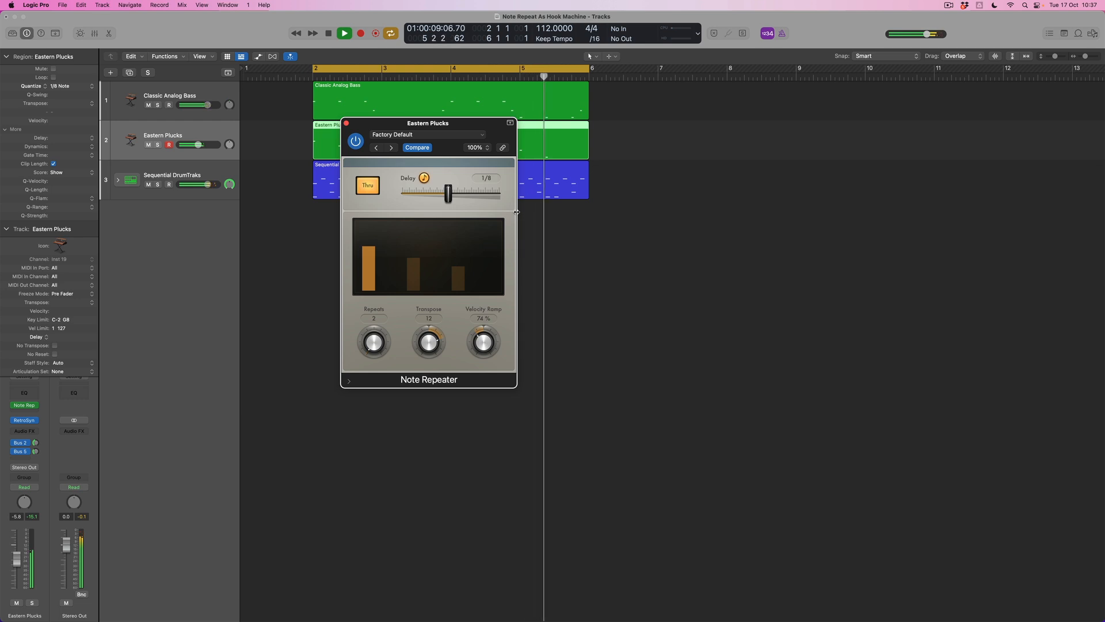
key(space)
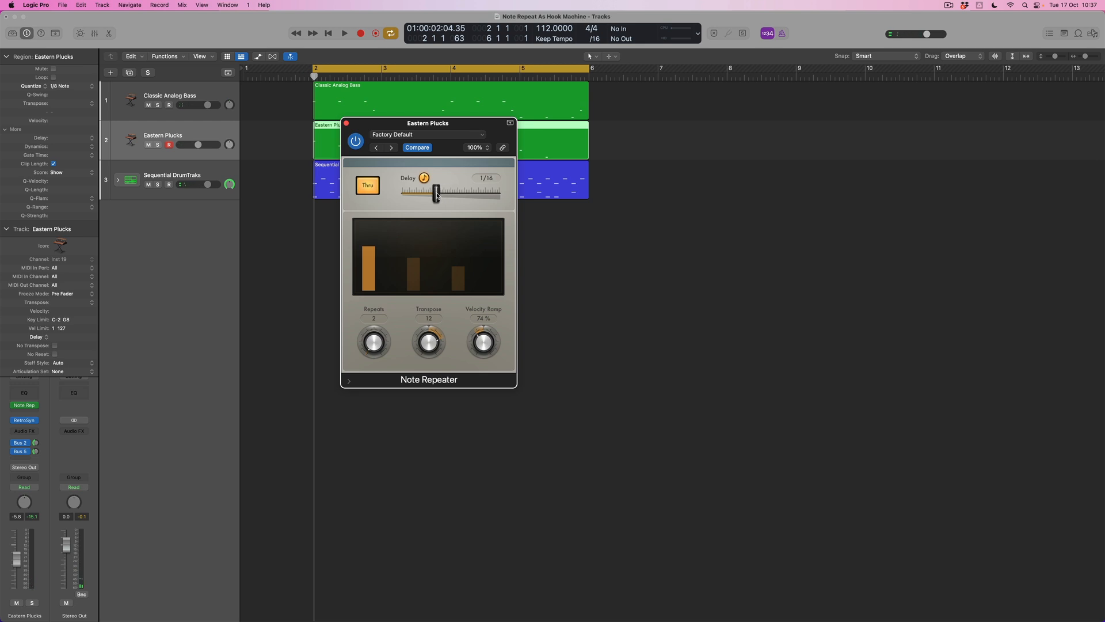
key(space)
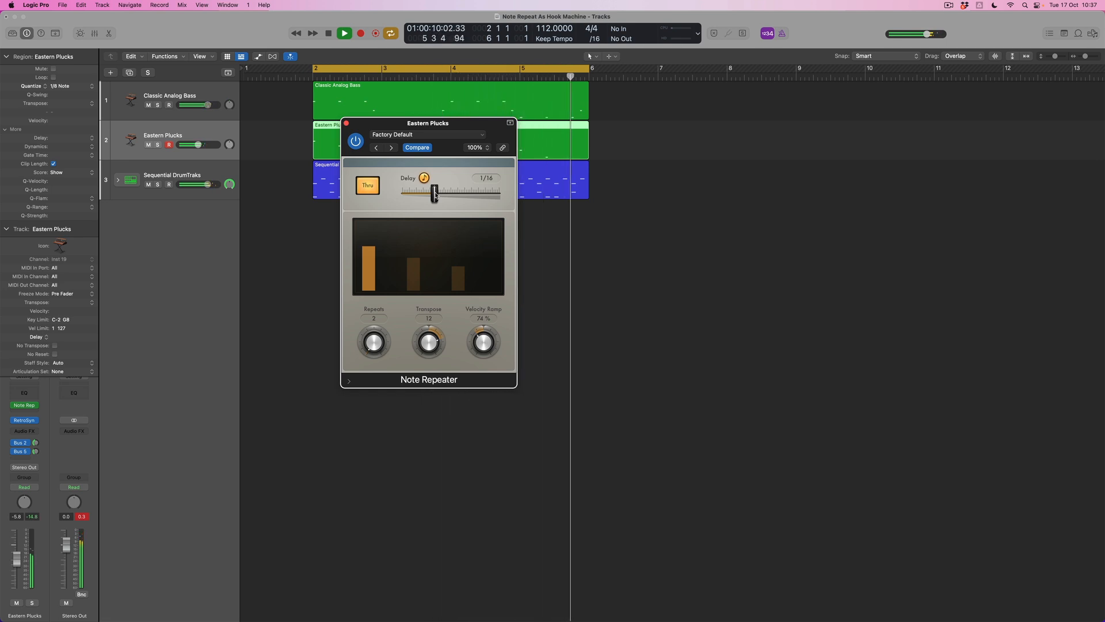
Step: Set the pluck Note Repeater to a 1/32 delay, 4 repeats and a 56% velocity ramp, and play the loop
key(space)
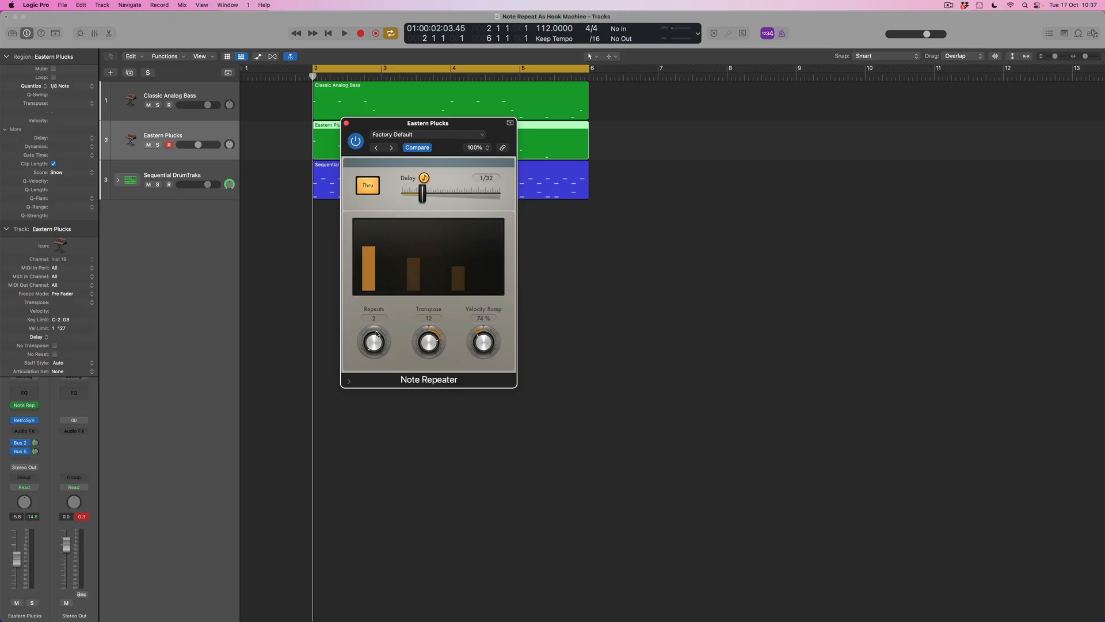
scroll(375, 342, up, 2)
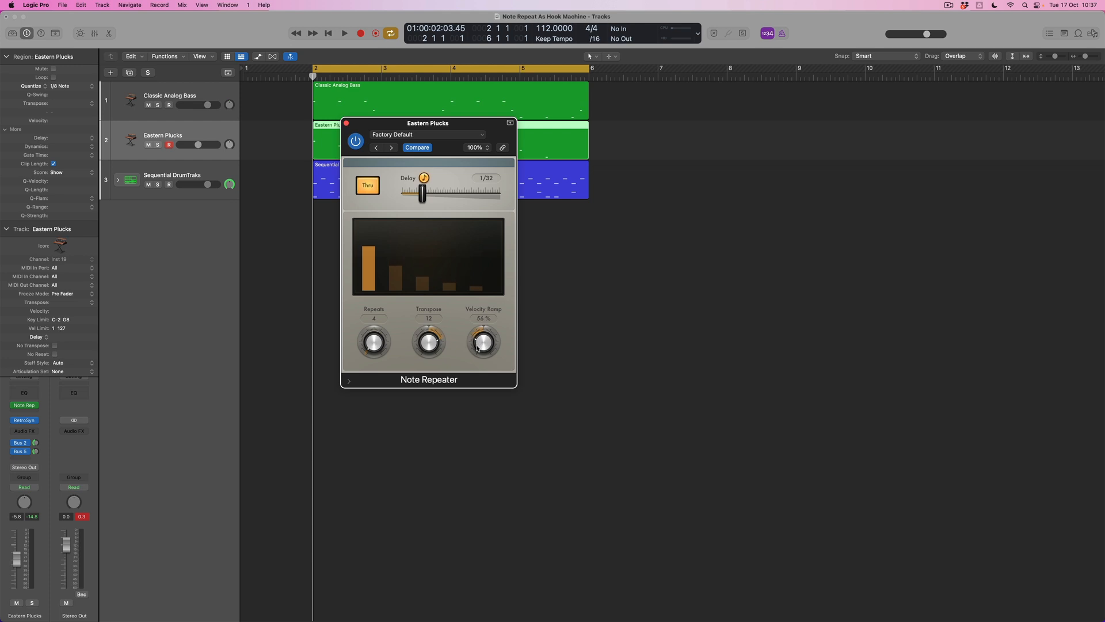
key(space)
Step: Set the Eastern Plucks Retro Synth's filter cutoff to 0.390 and resonance to 0.10 during playback, and close both plug-in windows
drag(518, 136, 620, 163)
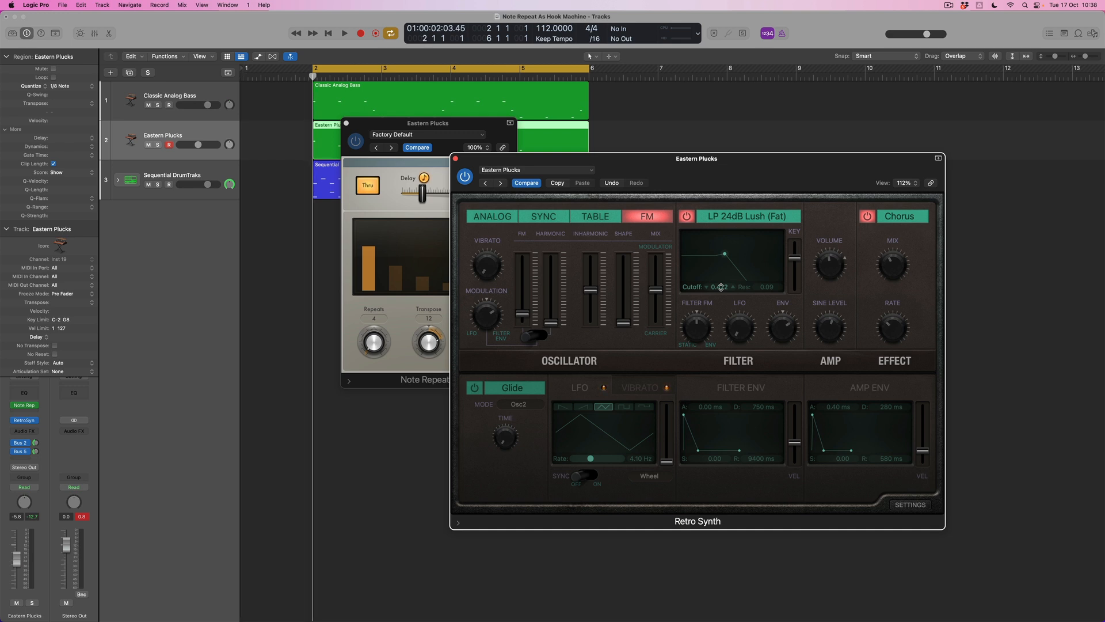
key(space)
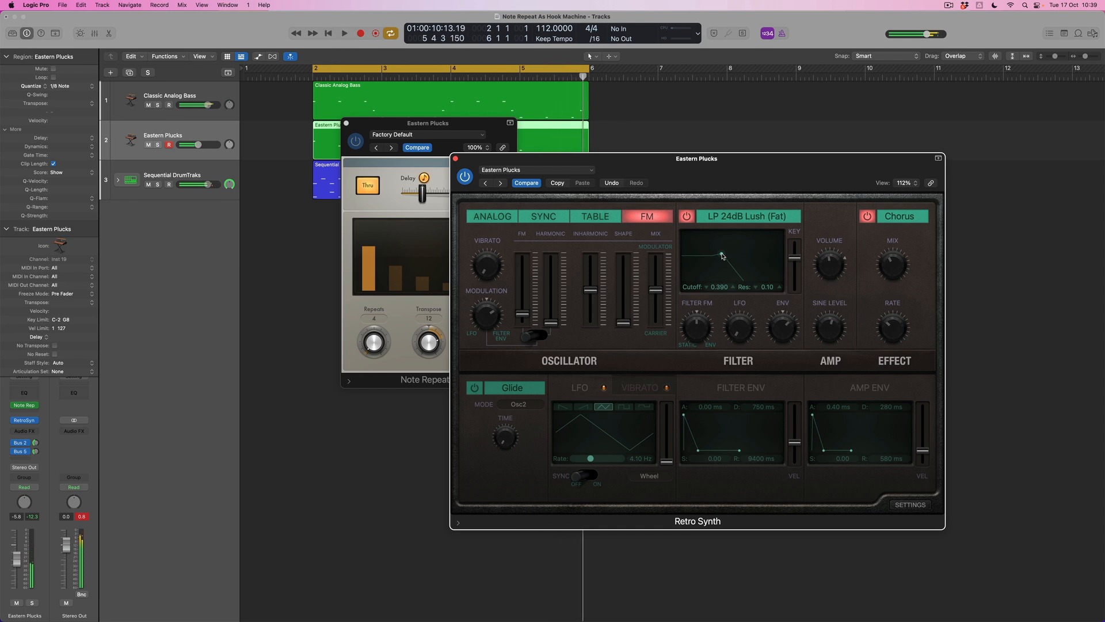
click(456, 159)
click(347, 124)
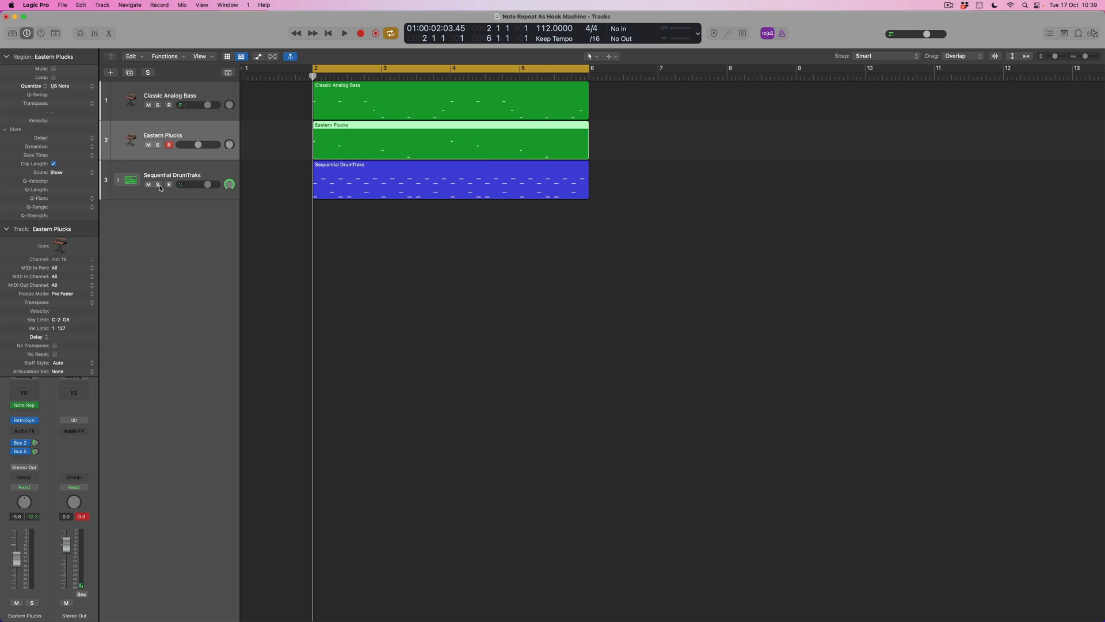
Step: Bypass the Note Repeaters on the Kick 1, Eastern Plucks and Classic Analog Bass tracks and play the loop without them
click(115, 180)
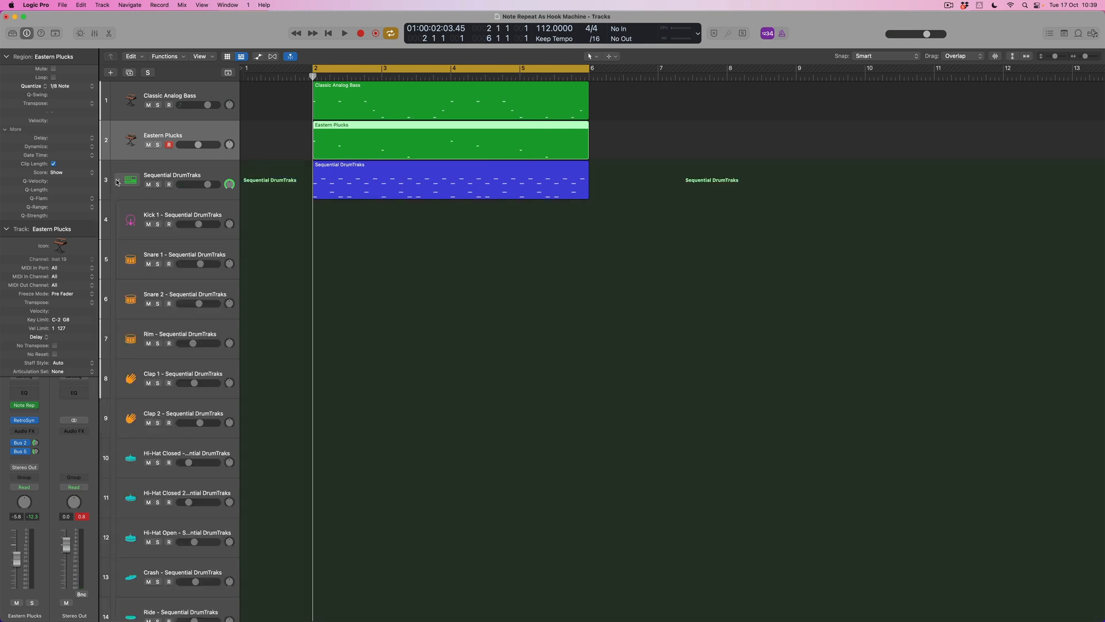
click(163, 212)
click(6, 230)
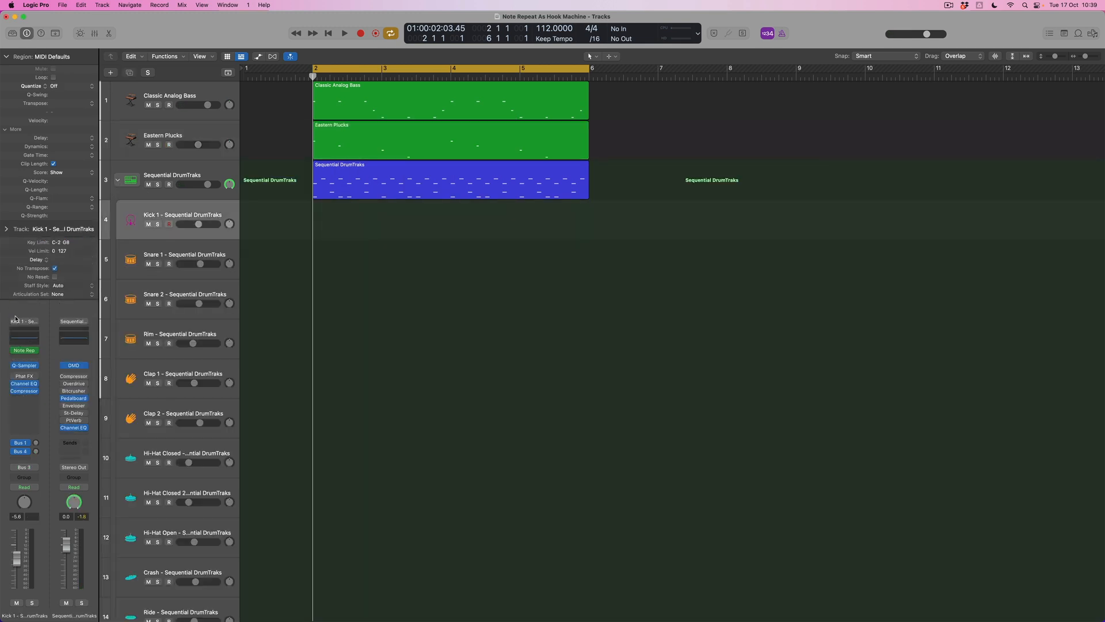
click(171, 136)
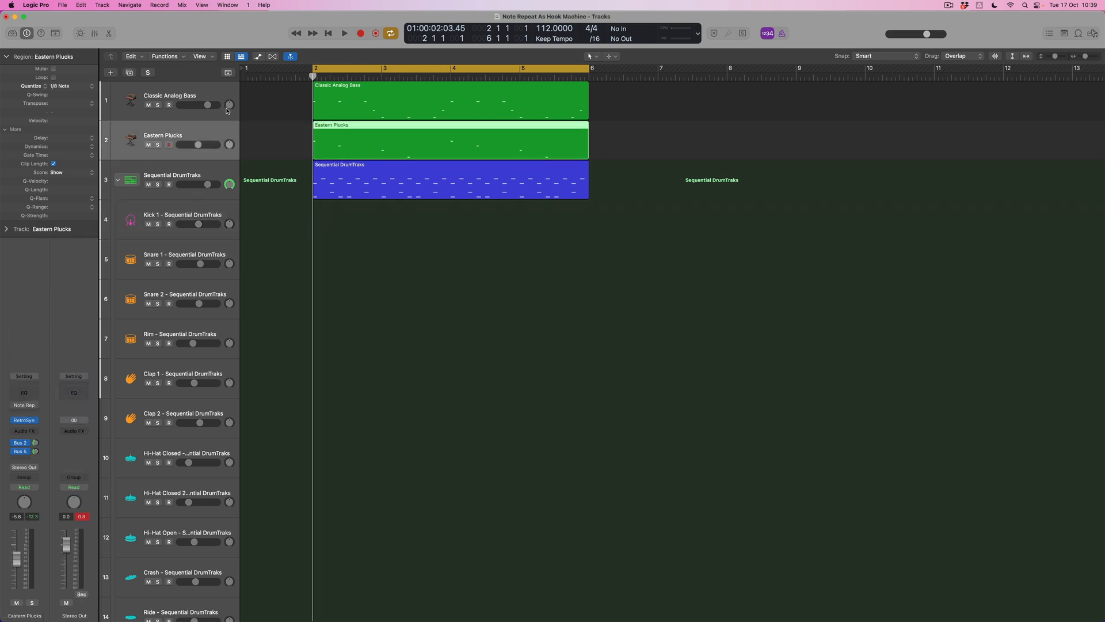
click(201, 115)
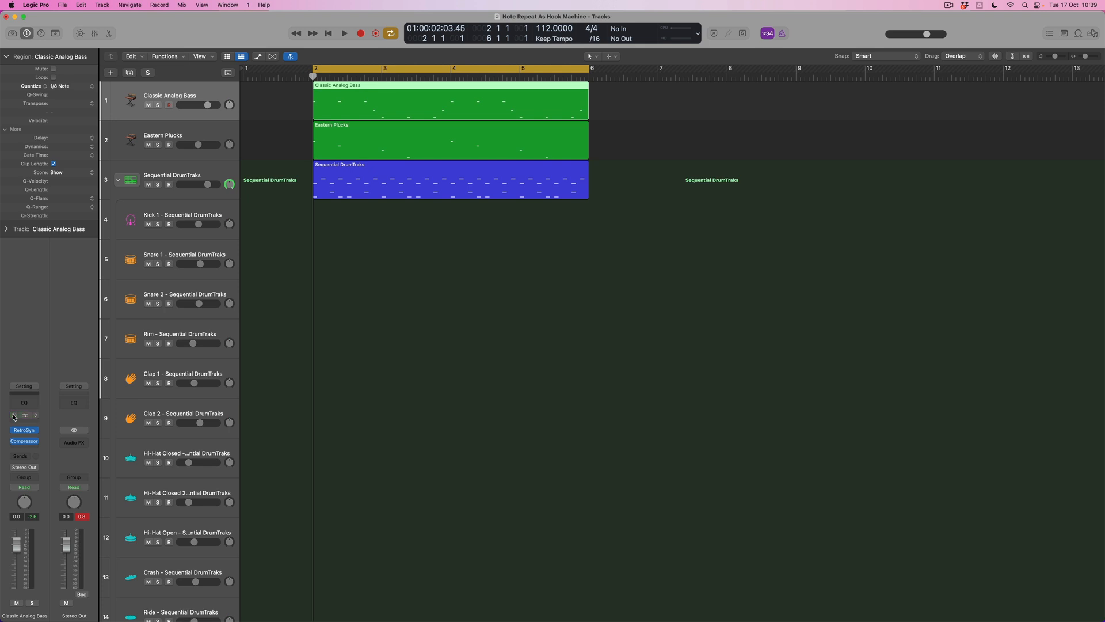
key(space)
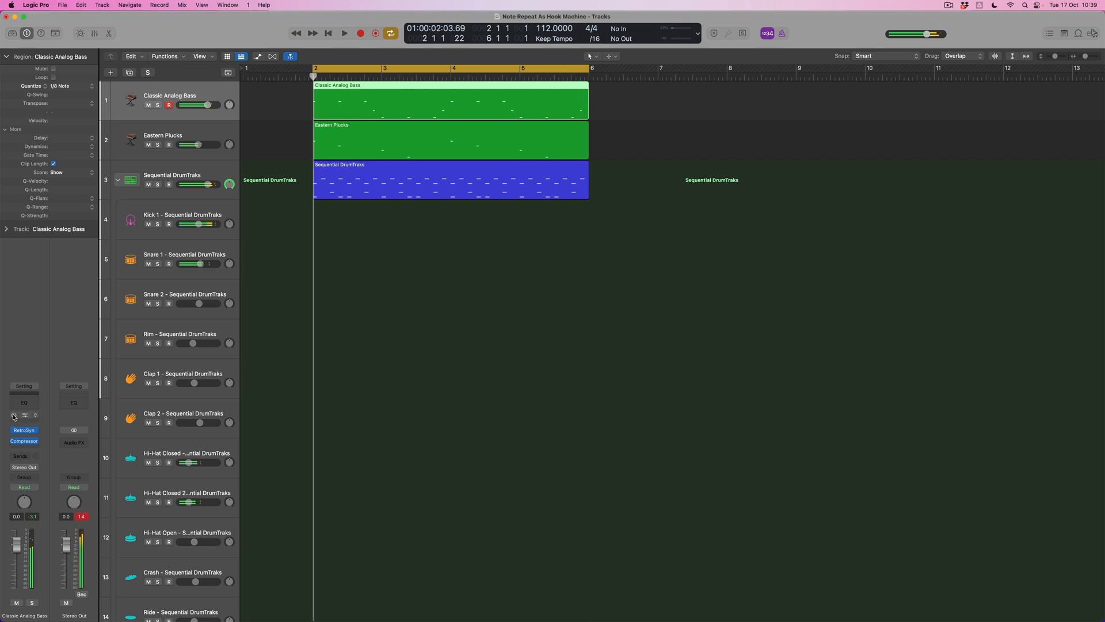
Step: Re-enable the Note Repeaters on the bass, pluck and kick tracks, and turn off cycle mode during playback
click(200, 136)
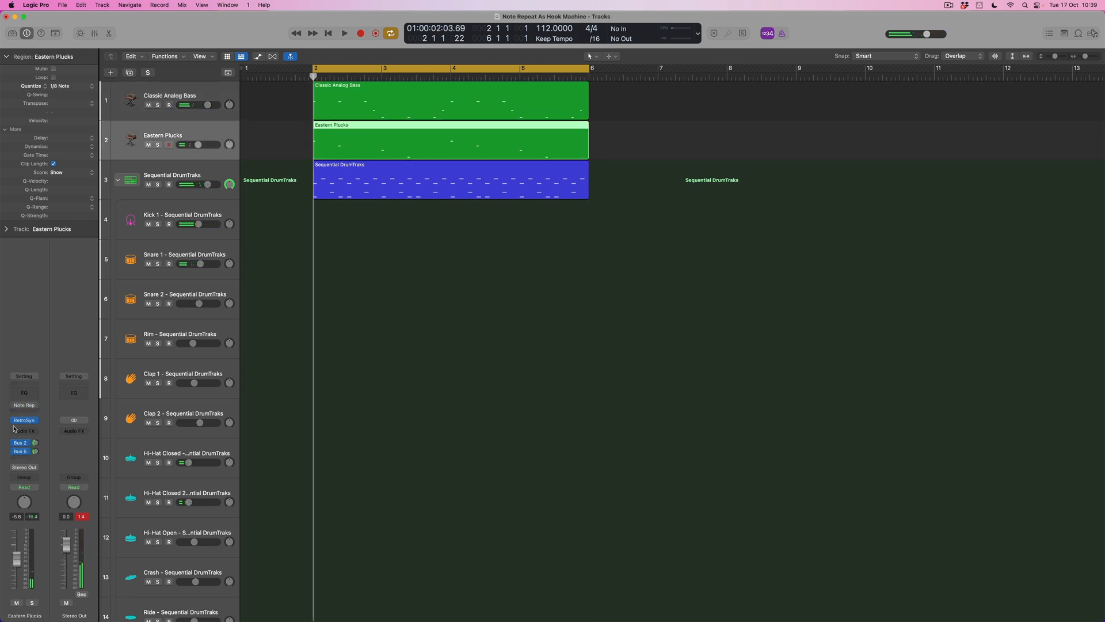
click(185, 212)
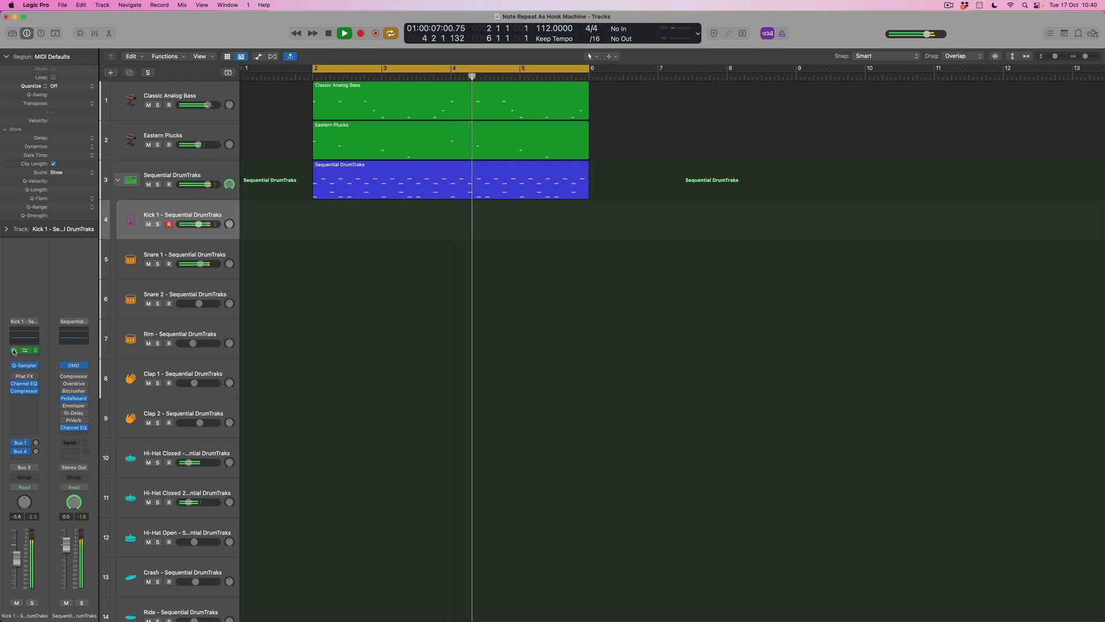
key(c)
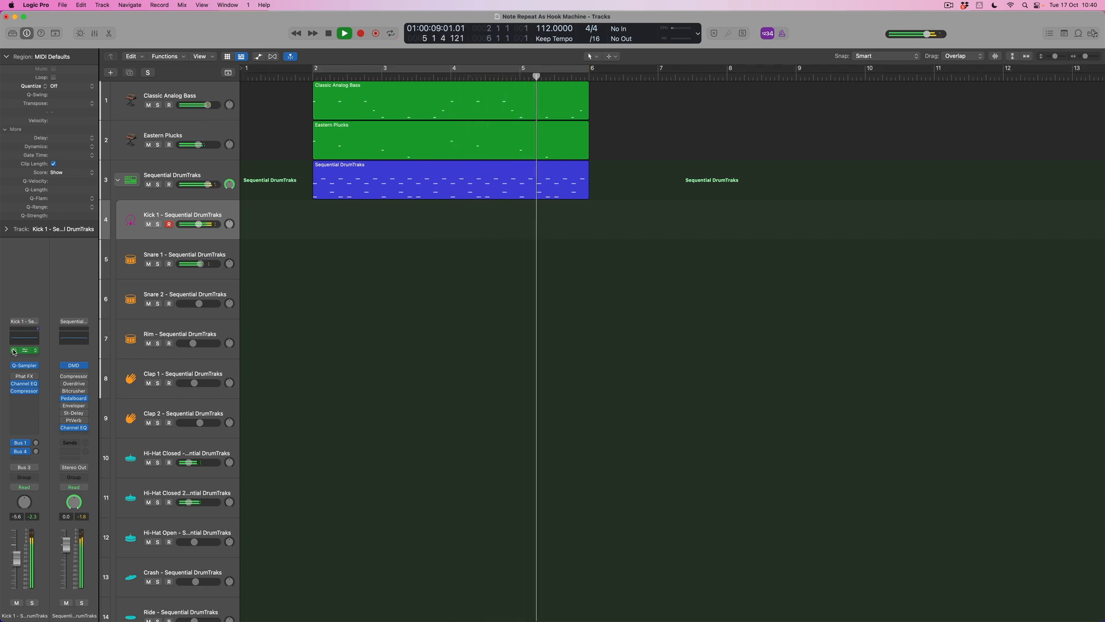